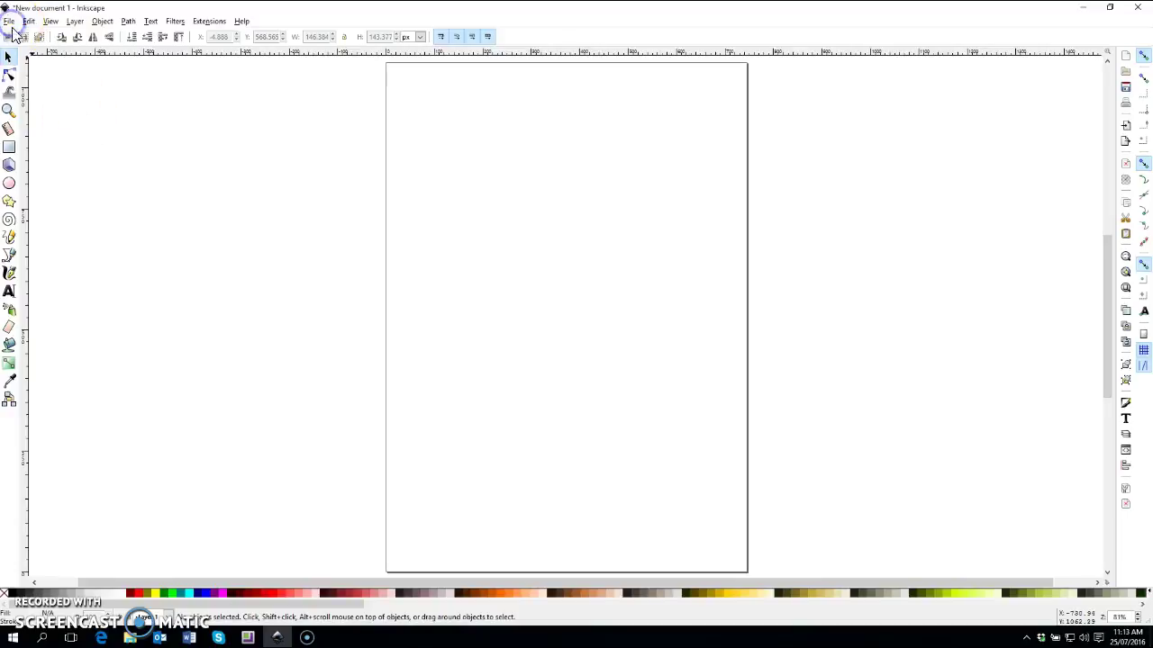
Step: Import the horse-head photo into the document as an embedded bitmap
click(40, 139)
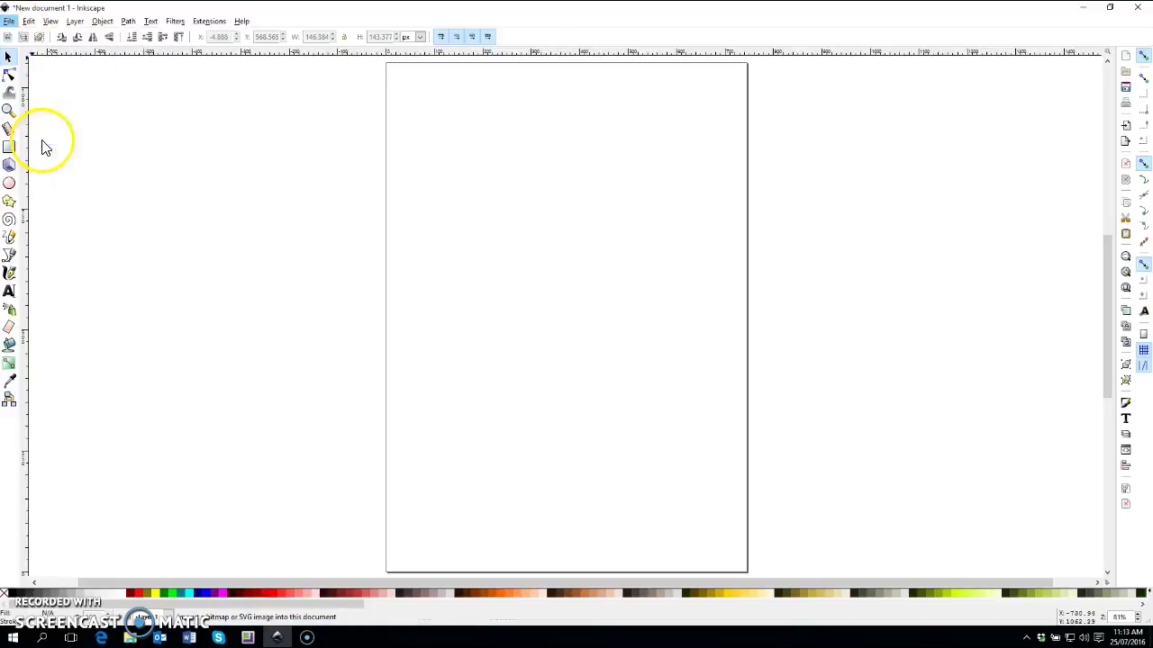
scroll(264, 191, down, 2)
scroll(263, 191, down, 1)
scroll(263, 191, down, 1)
scroll(264, 191, down, 2)
scroll(264, 191, down, 2)
scroll(263, 191, down, 2)
scroll(264, 191, down, 2)
scroll(264, 191, down, 2)
scroll(264, 191, down, 2)
scroll(264, 191, down, 2)
scroll(264, 191, down, 2)
scroll(264, 191, down, 2)
scroll(264, 191, down, 2)
click(153, 183)
click(313, 254)
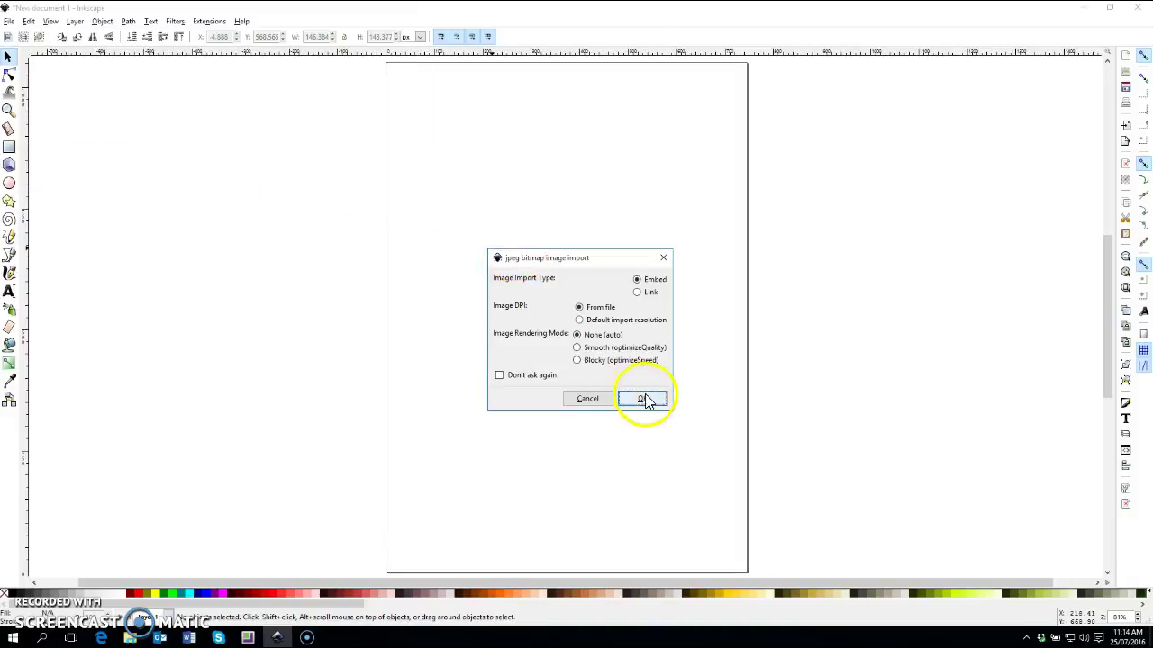
click(644, 399)
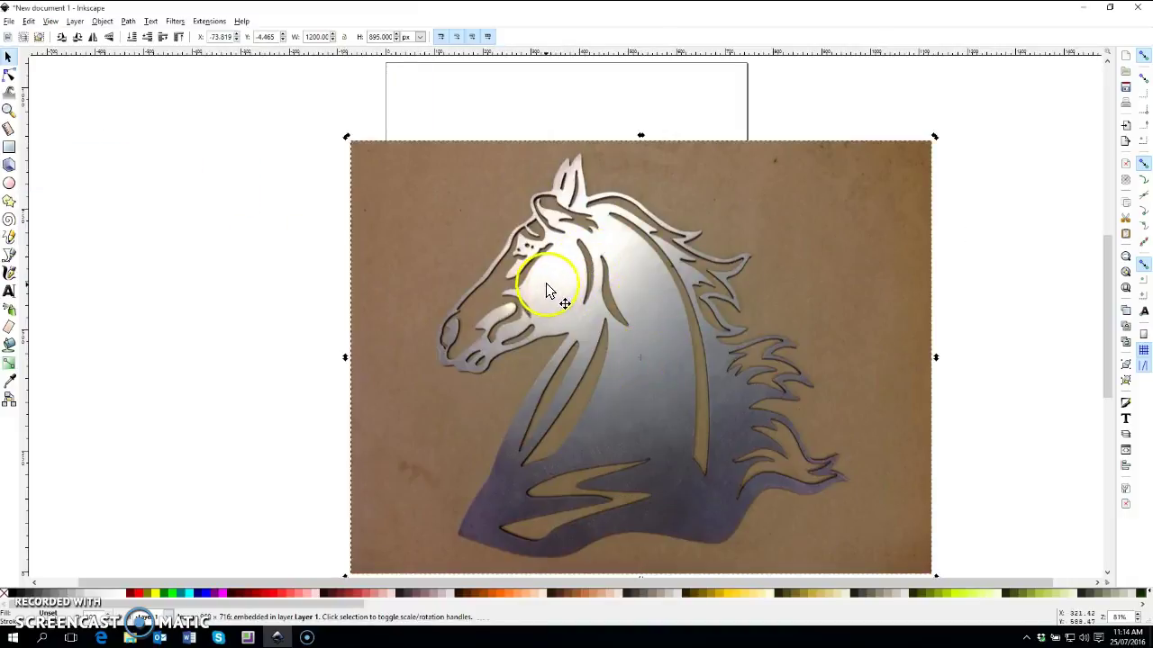
Step: Centre the photo on the page and bring up the Trace Bitmap settings
drag(546, 291, 512, 225)
drag(452, 158, 448, 165)
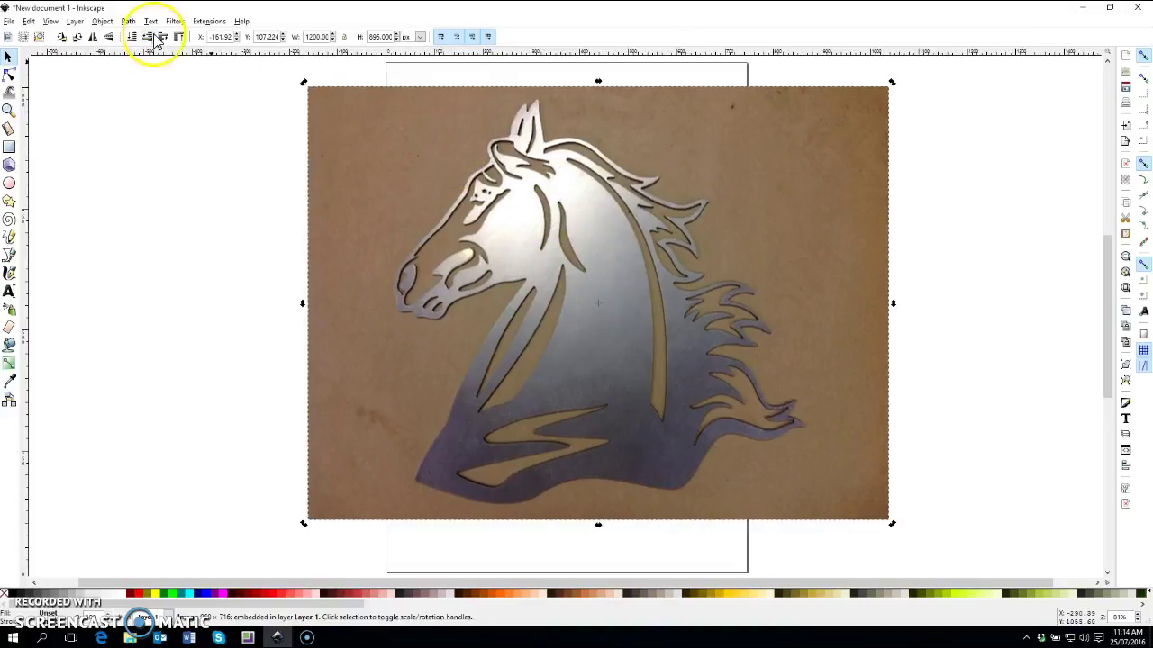
click(128, 20)
click(153, 61)
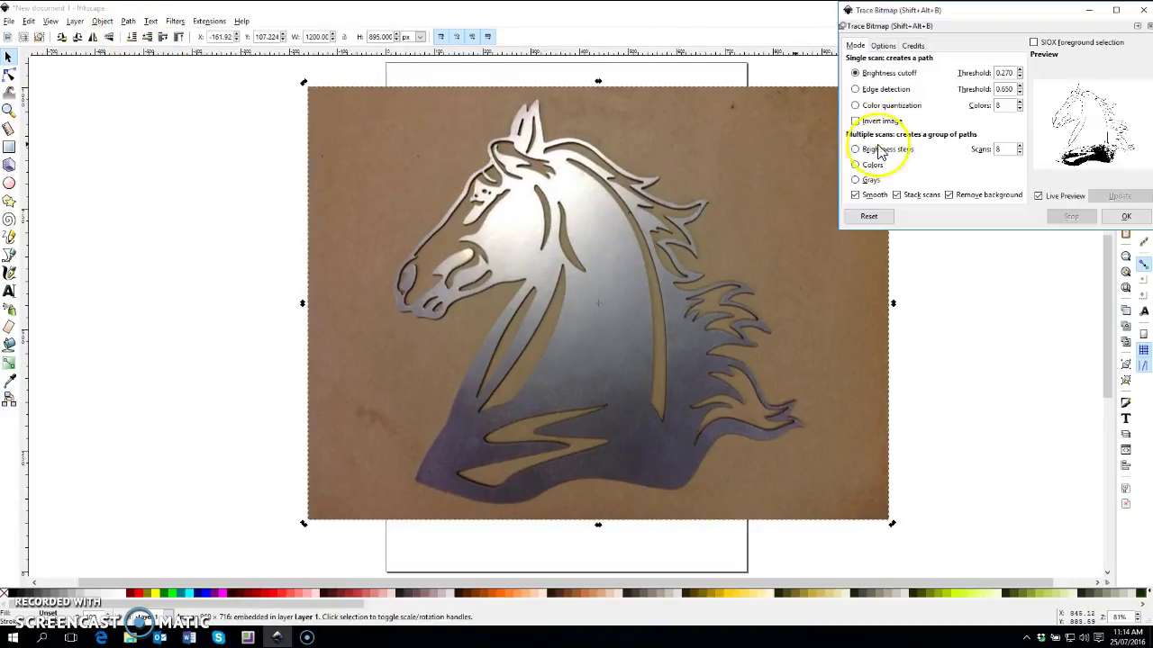
Step: Run a Brightness cutoff trace on the photo at threshold 0.360
click(886, 89)
click(887, 75)
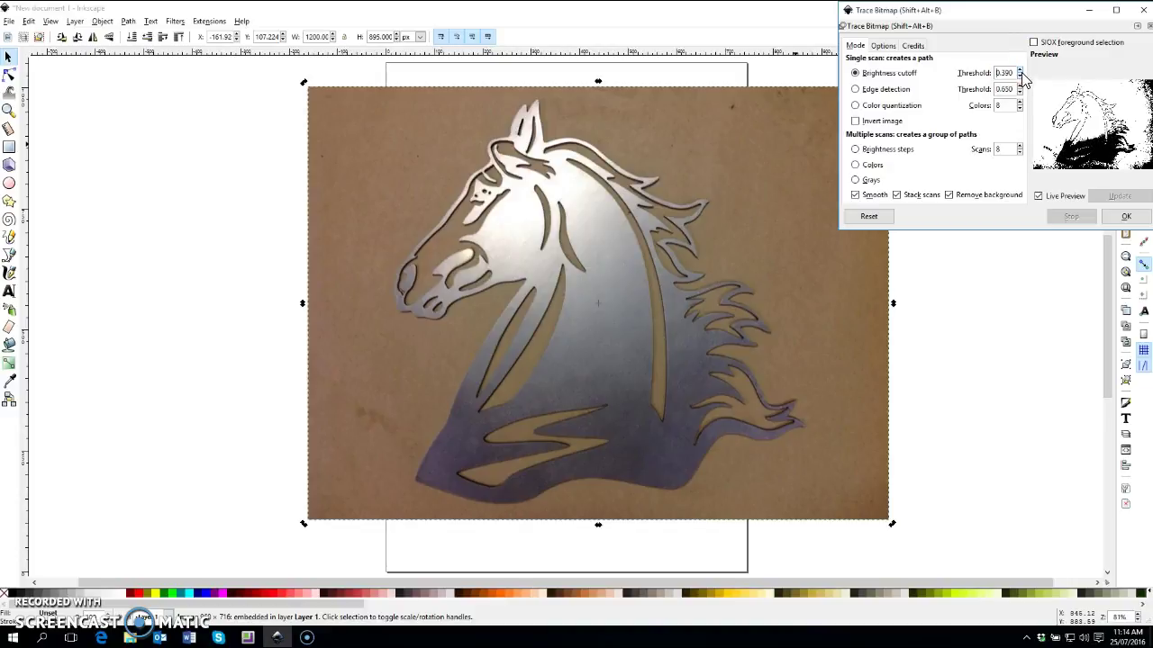
click(1124, 216)
Step: Move the photo left off the page, close Trace Bitmap, and select the traced result
drag(607, 327, 241, 333)
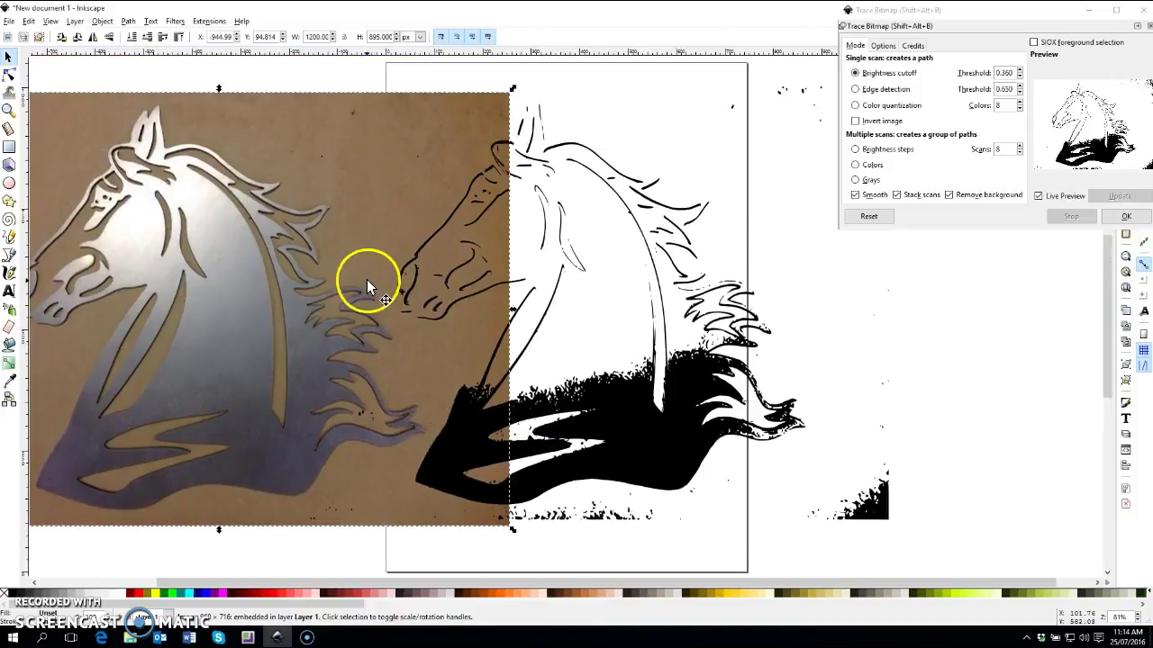
drag(368, 287, 209, 267)
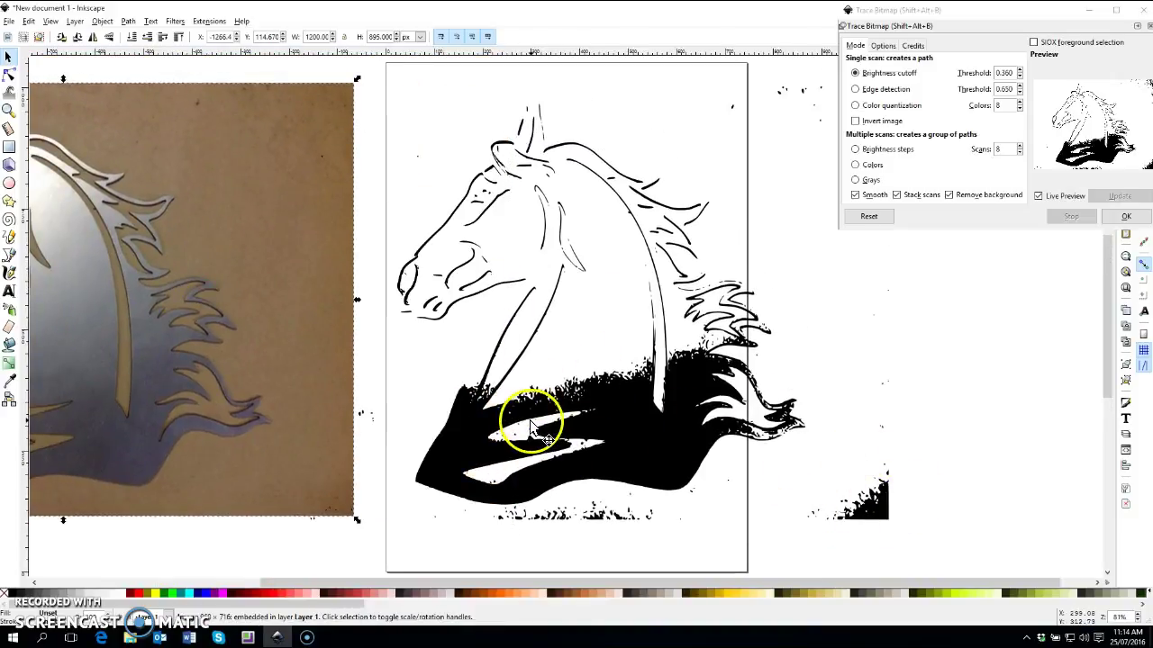
click(526, 257)
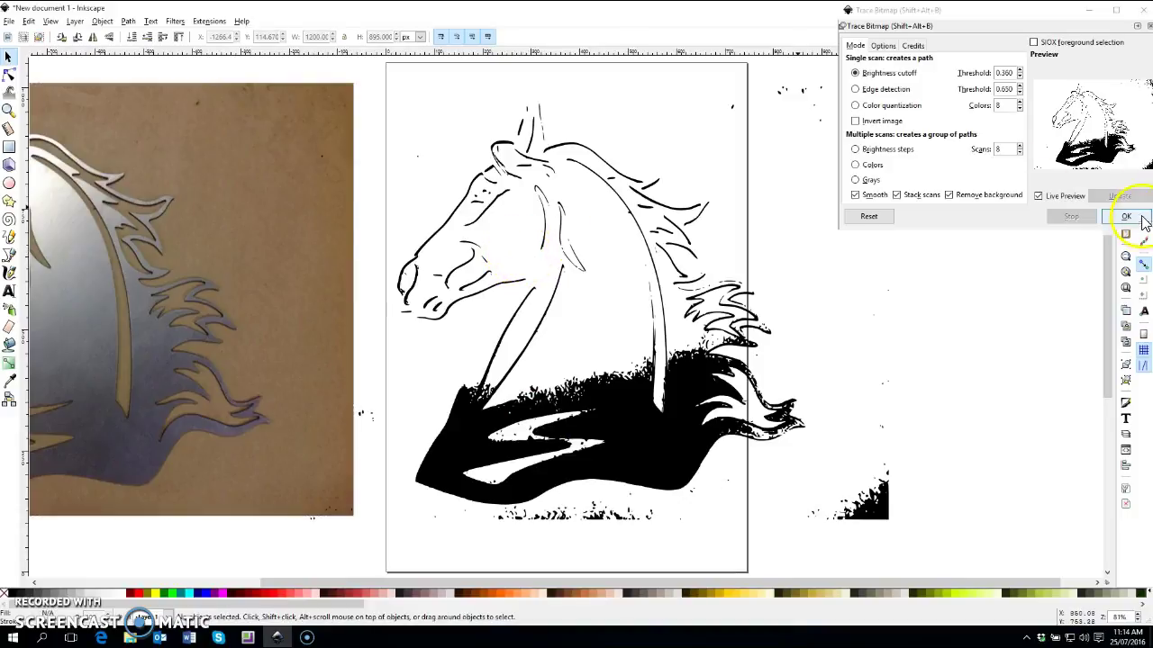
click(1148, 28)
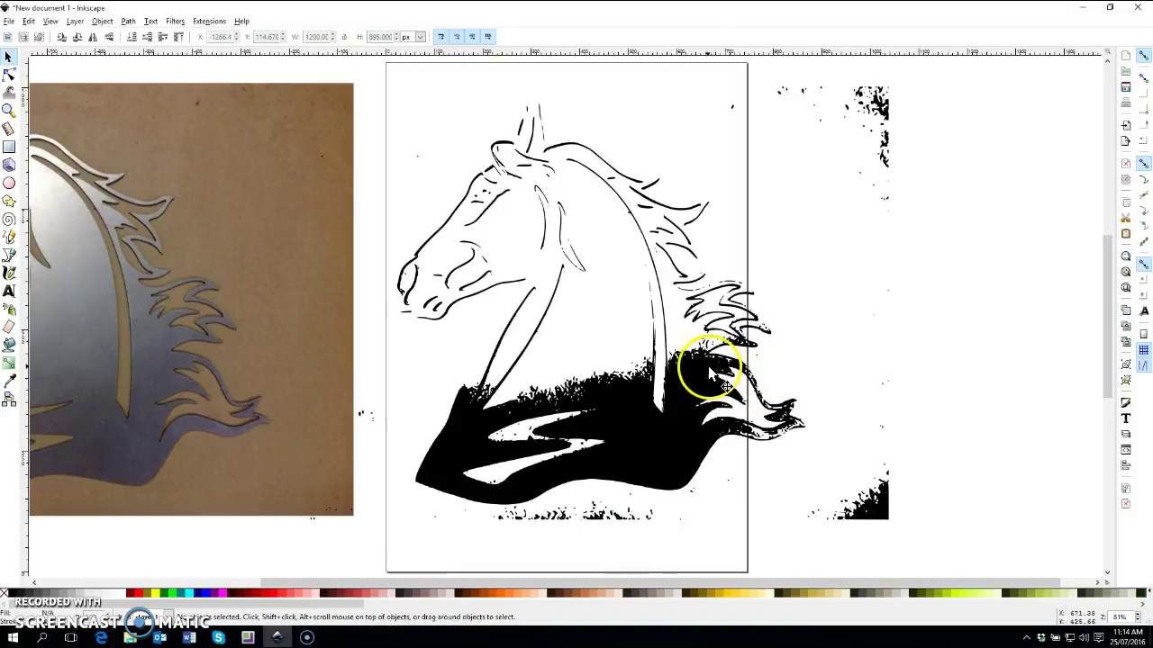
drag(707, 368, 828, 369)
Step: Delete the trial trace and move the photo back over the page
key(Delete)
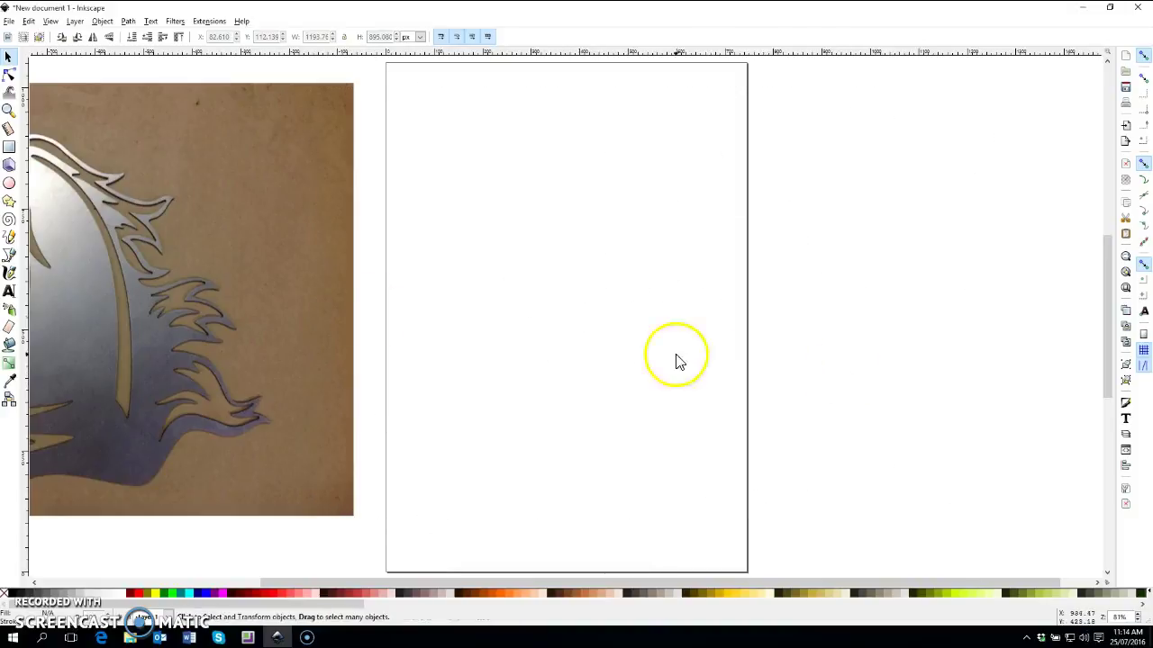
mouse_move(240, 276)
mouse_down()
mouse_move(658, 296)
mouse_move(703, 286)
mouse_up()
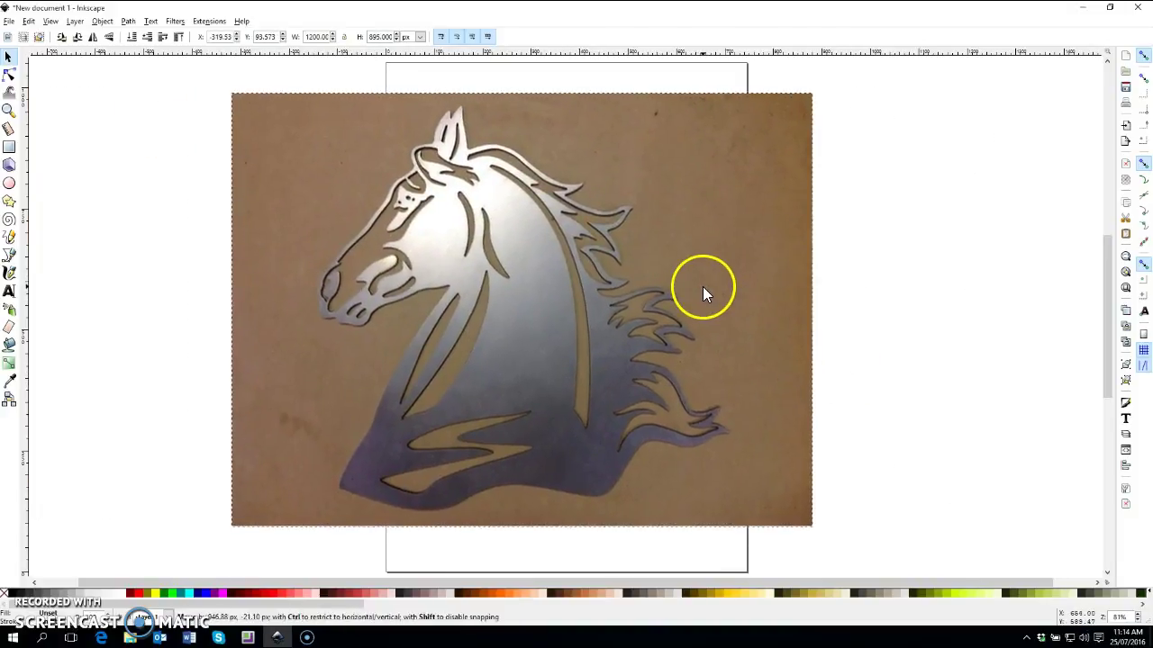
click(11, 256)
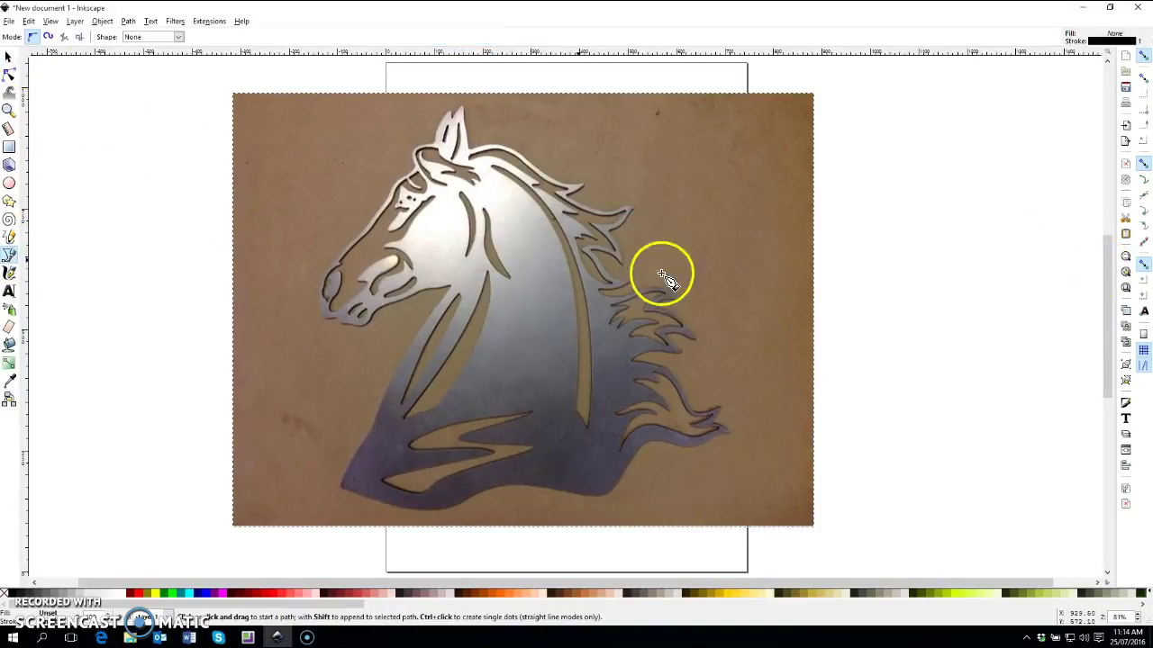
ctrl+scroll(386, 198, up, 2)
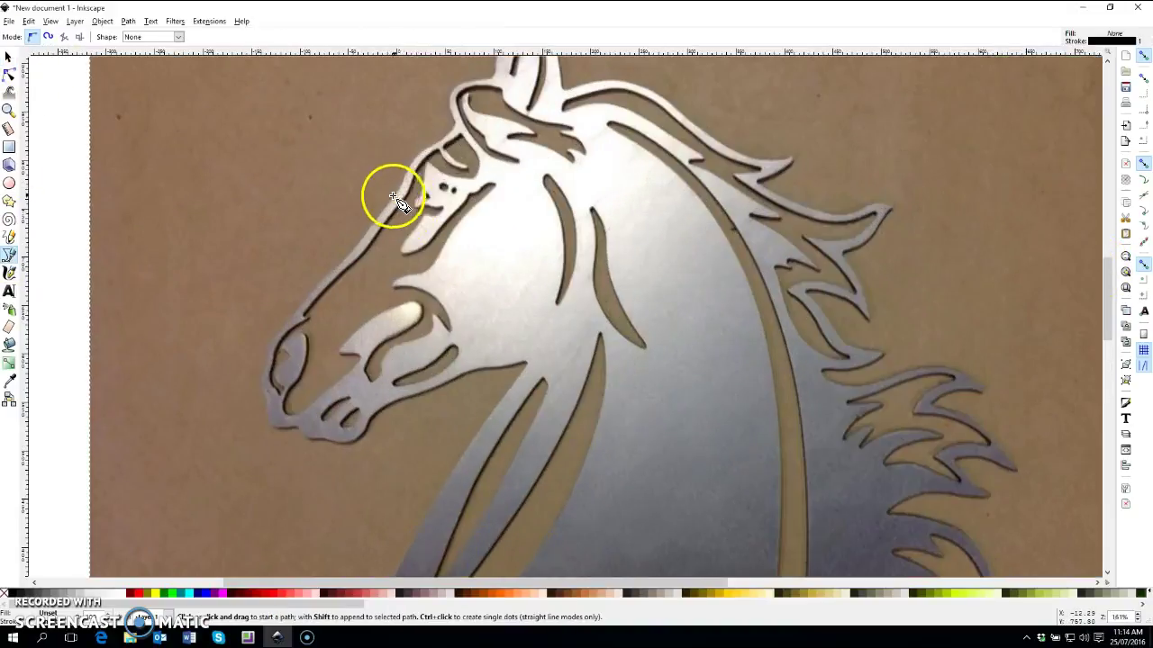
Step: Place Bezier nodes from the top of the forehead down to the top of the nose
click(451, 92)
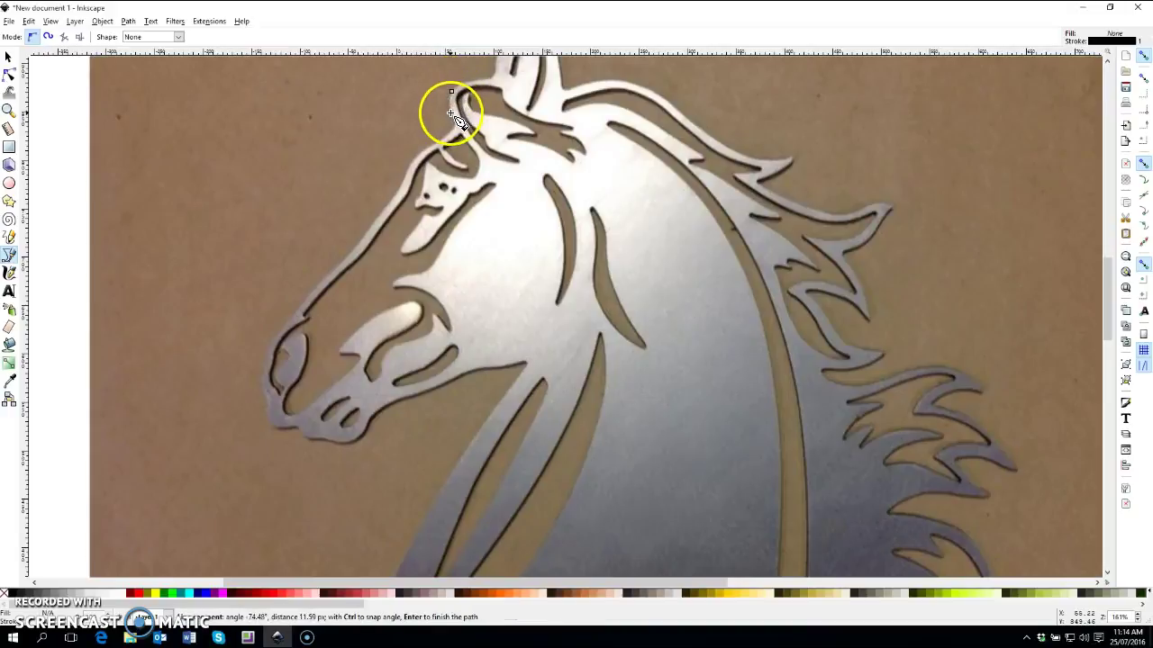
click(456, 135)
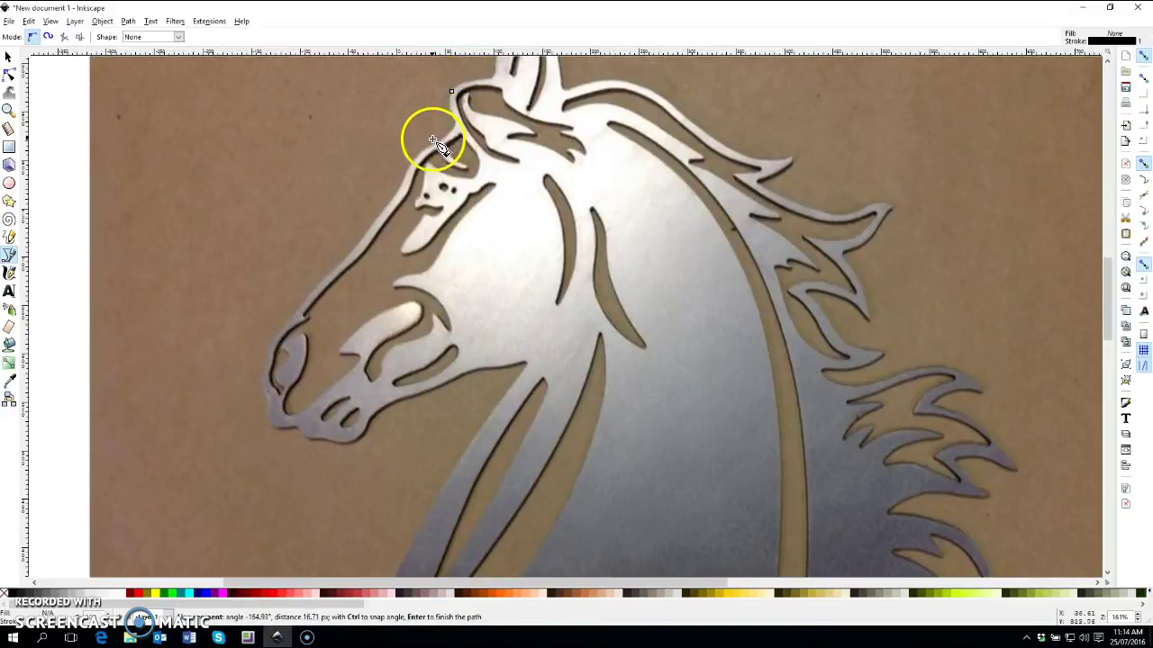
click(433, 141)
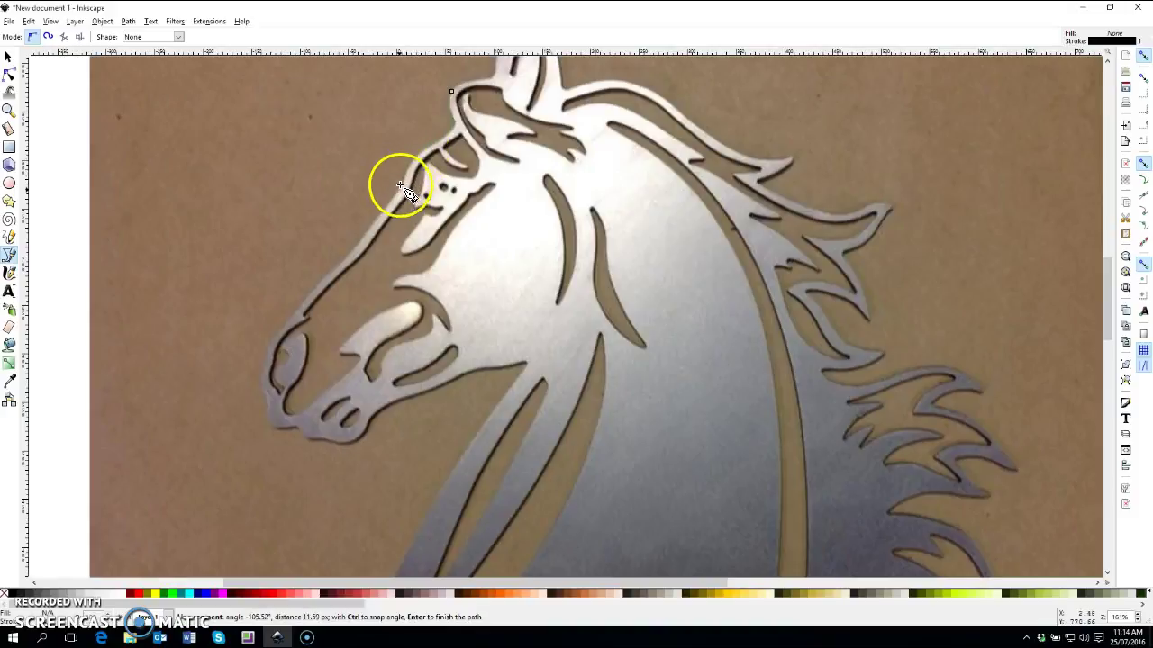
click(372, 223)
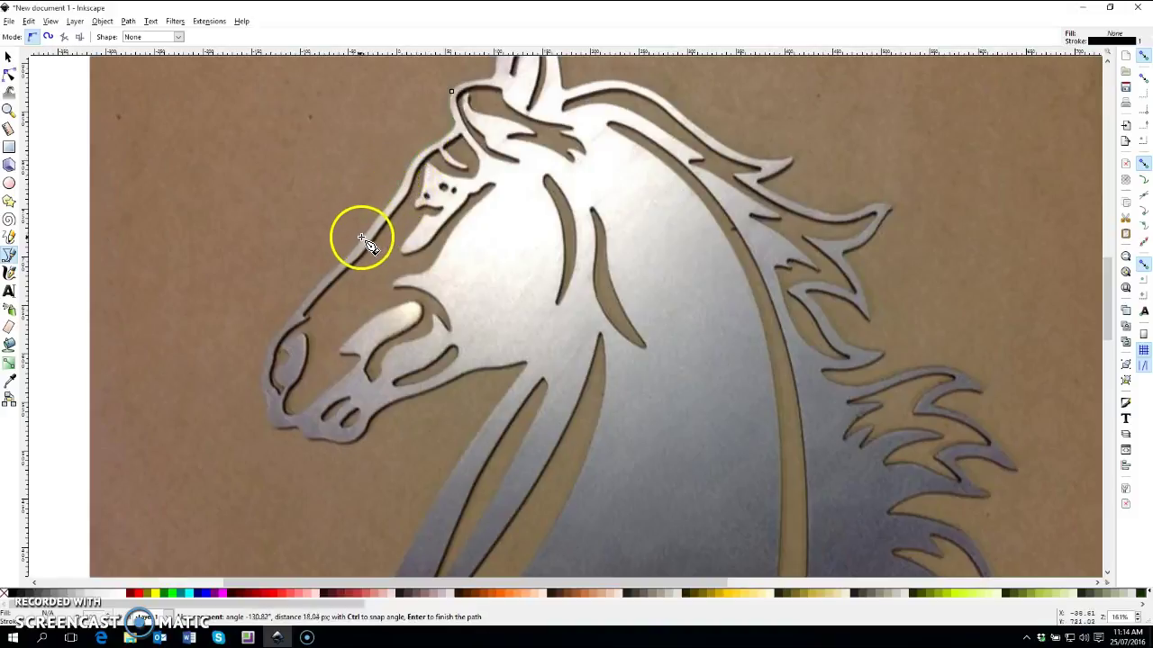
click(321, 278)
click(289, 317)
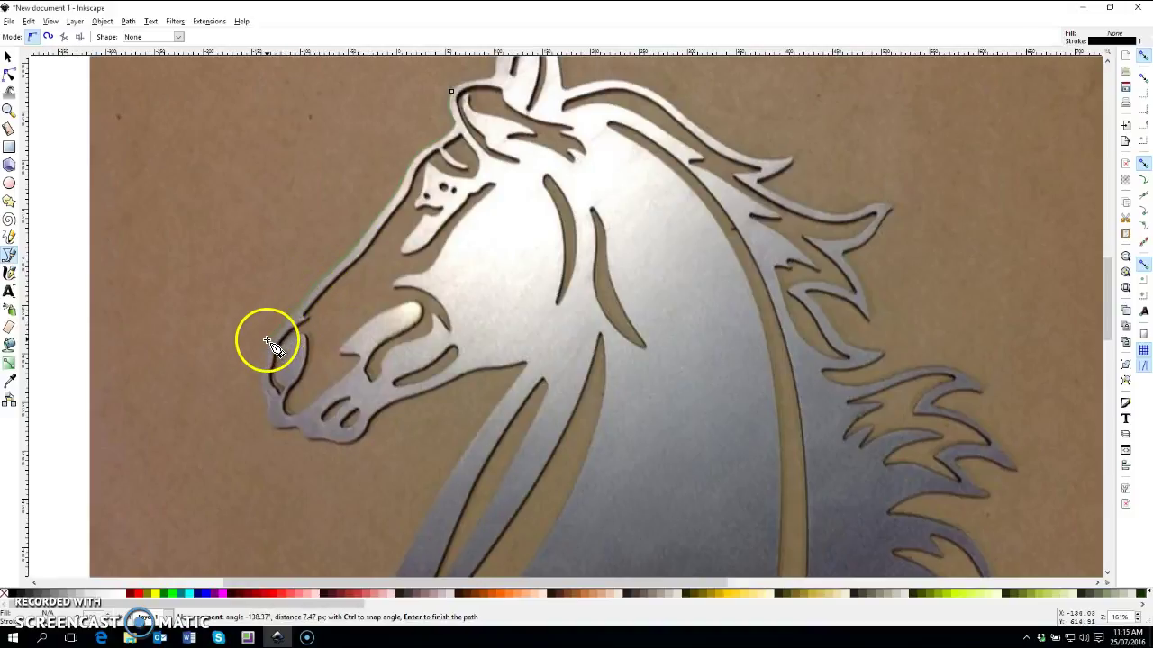
click(266, 359)
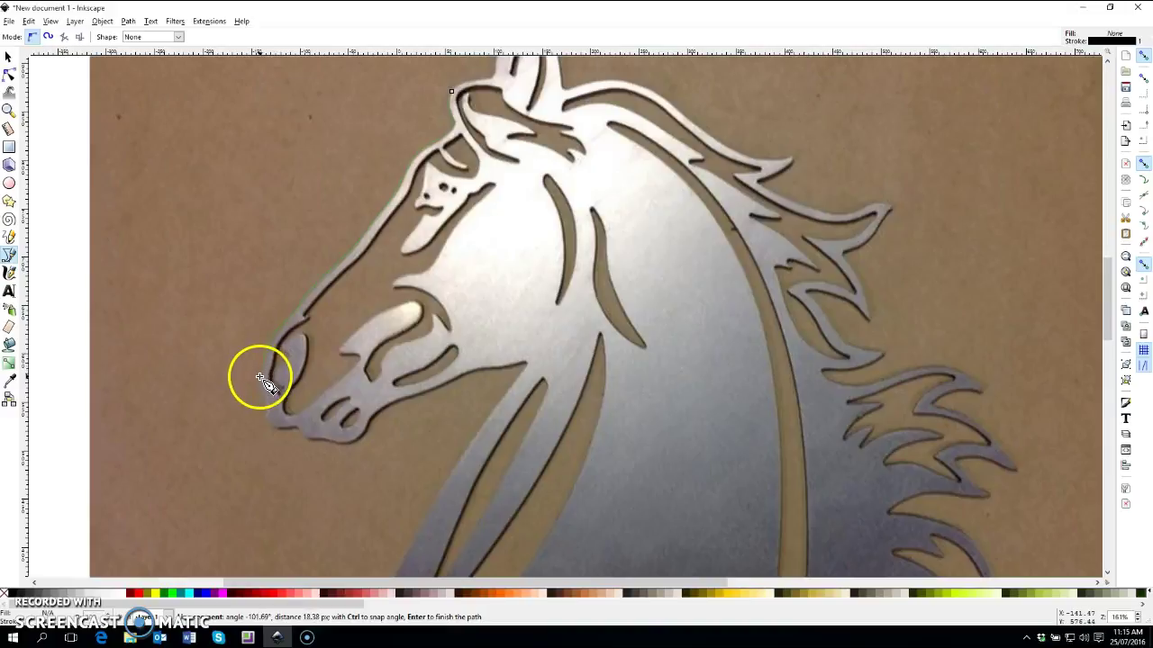
Step: Zoom in and continue the outline down the nose and around the muzzle
ctrl+scroll(257, 397, up, 2)
ctrl+scroll(257, 396, up, 1)
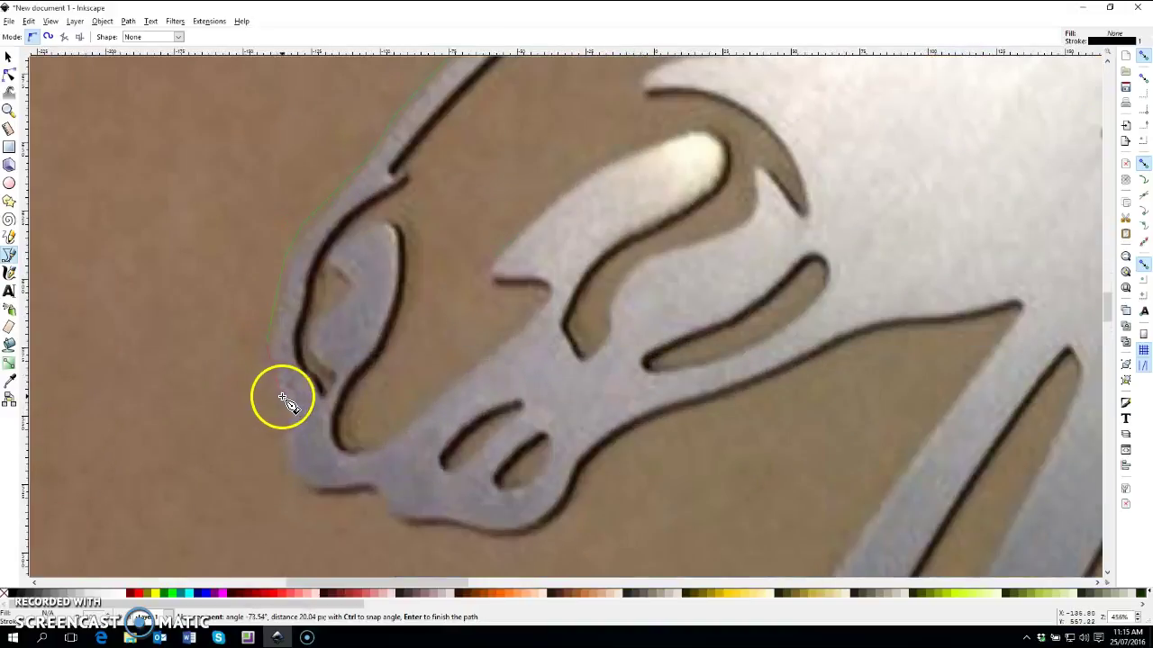
click(286, 409)
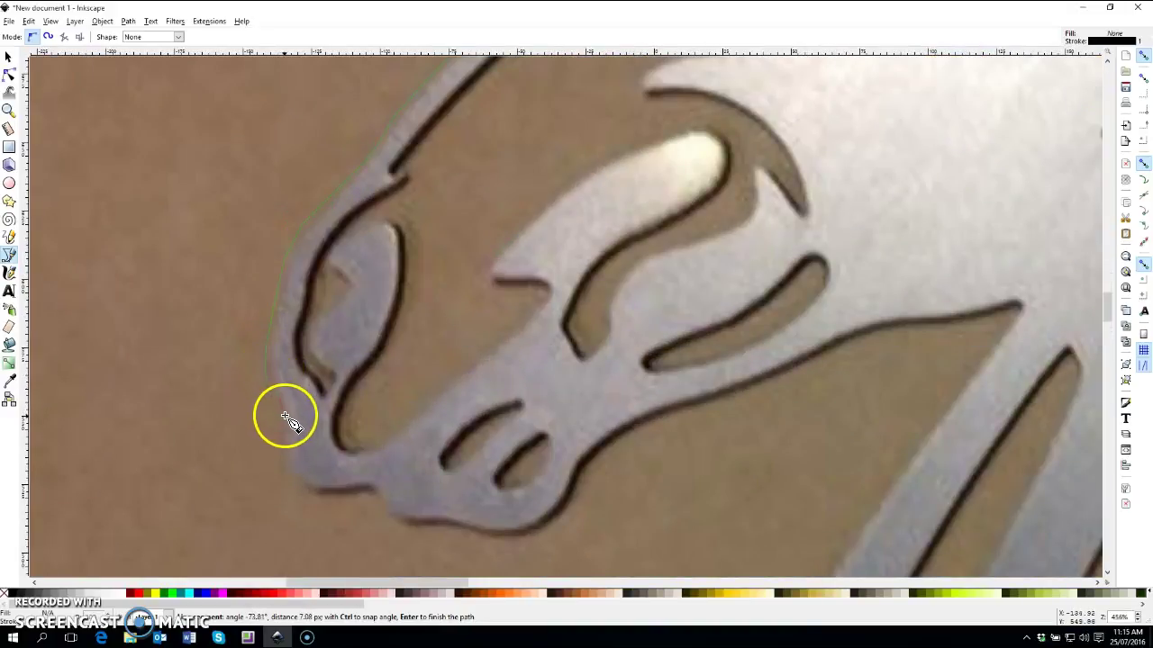
click(283, 457)
click(312, 489)
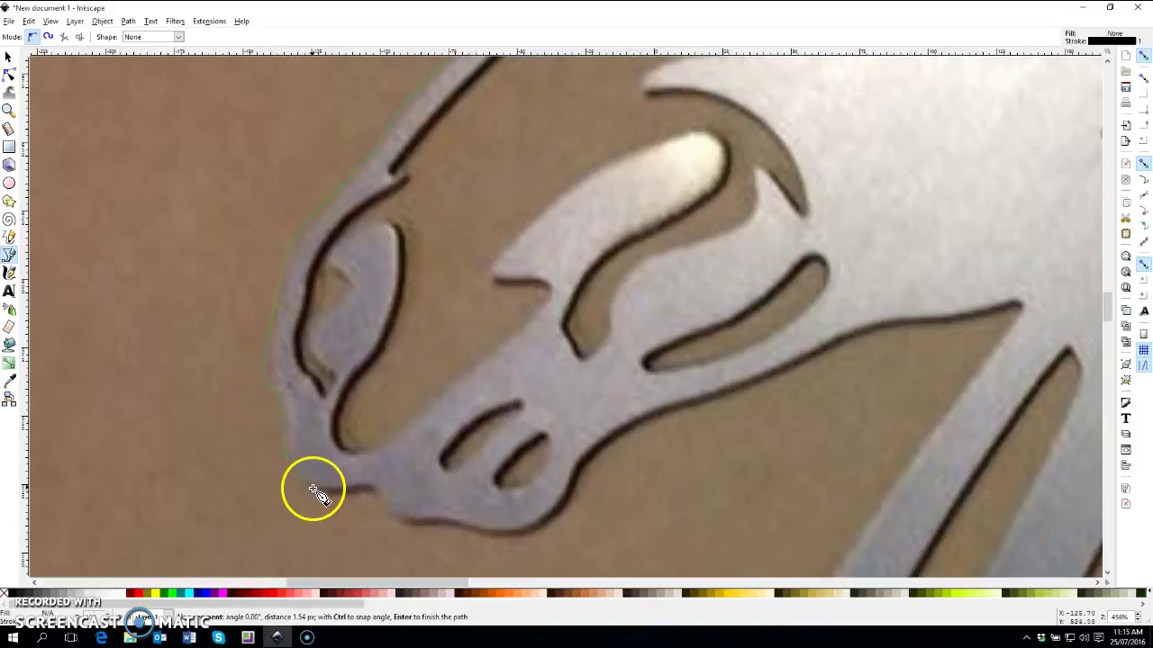
click(387, 516)
Step: Extend the outline along the lower jaw up to the throat tip
click(468, 533)
click(563, 493)
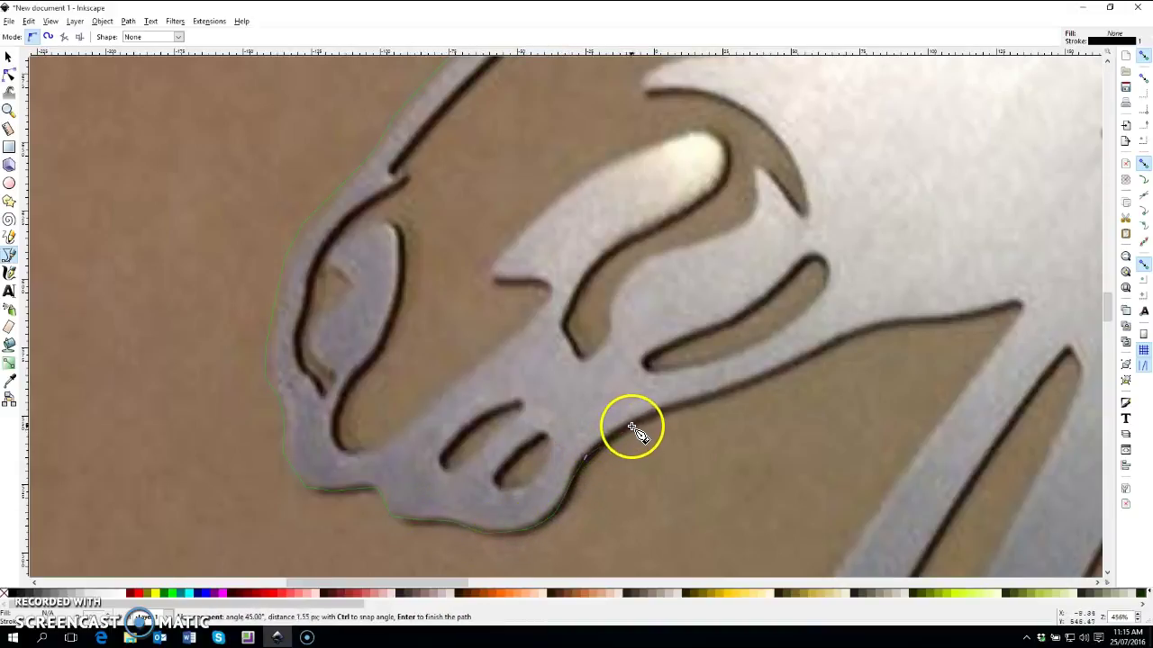
click(681, 407)
click(802, 362)
click(926, 320)
click(994, 310)
click(1021, 314)
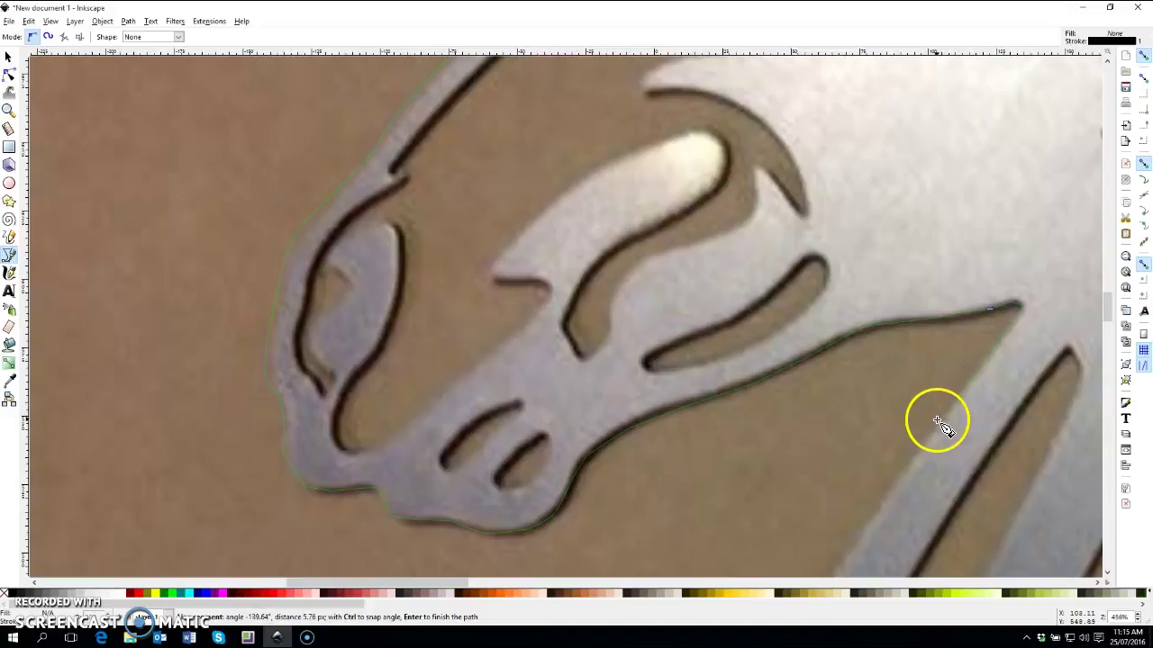
Step: Finish the outline path and zoom into its throat tip with the Node tool
key(Return)
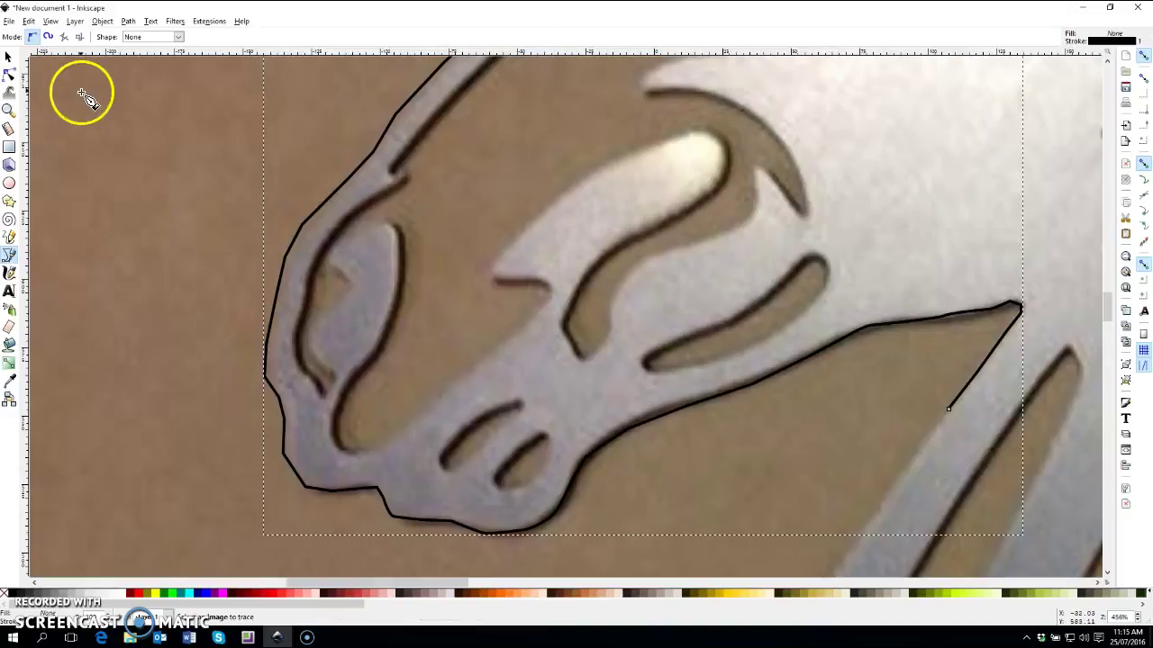
click(9, 76)
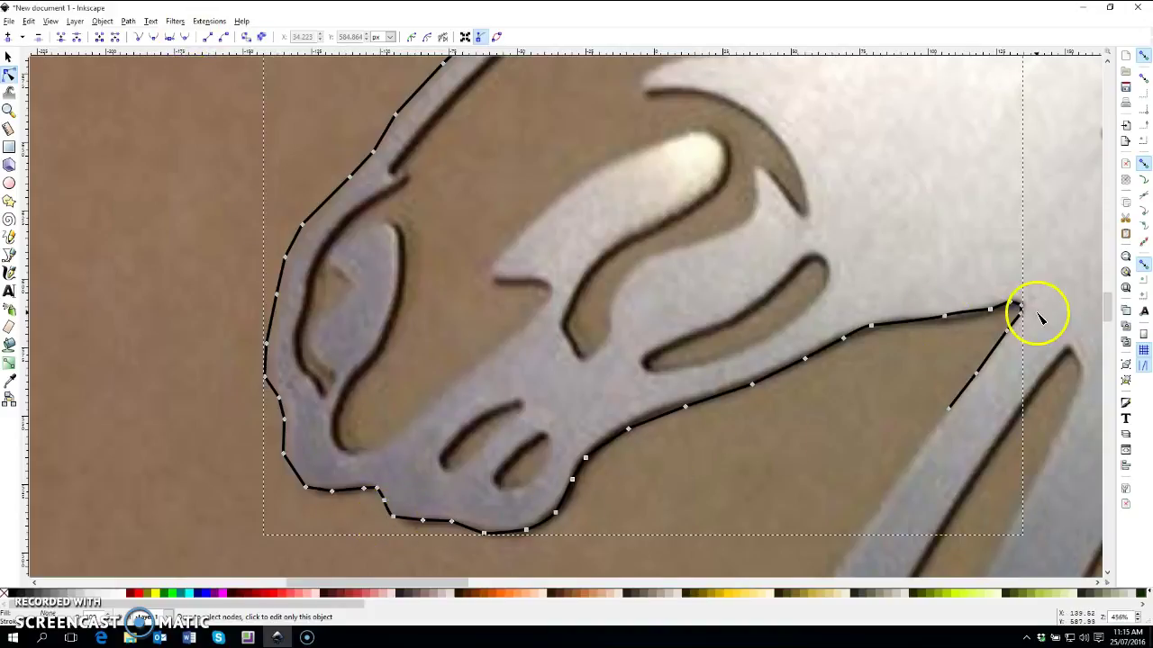
scroll(1040, 315, up, 2)
scroll(1036, 310, up, 2)
scroll(1032, 308, up, 1)
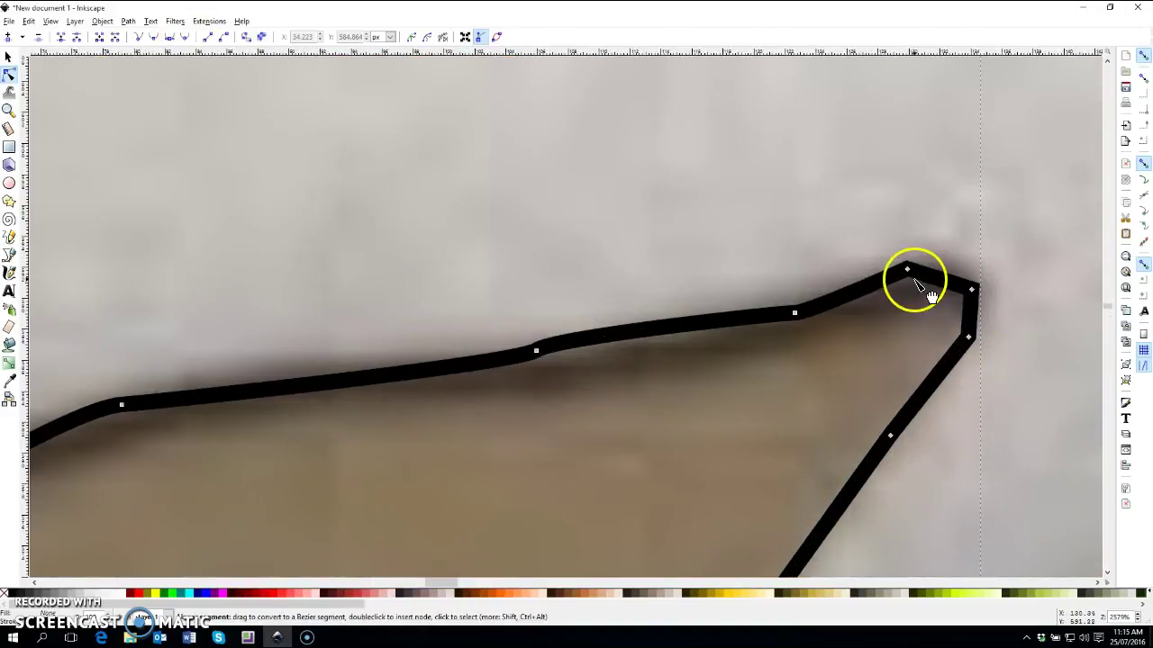
Step: Make the two corner nodes at the throat tip smooth
click(907, 268)
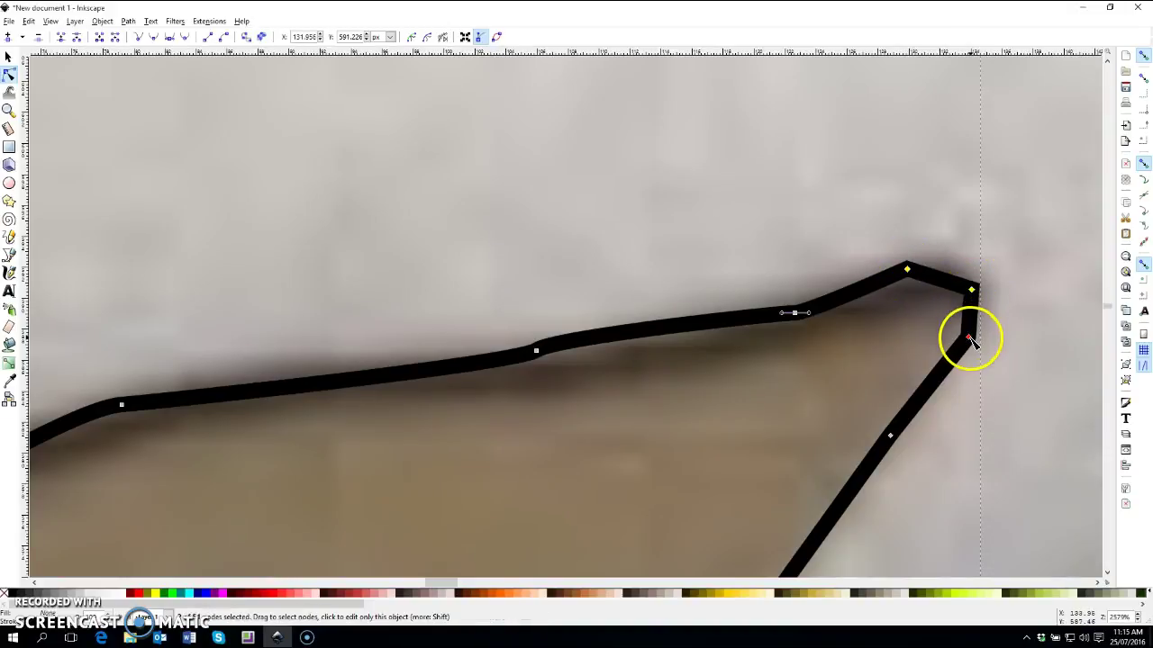
shift+click(969, 338)
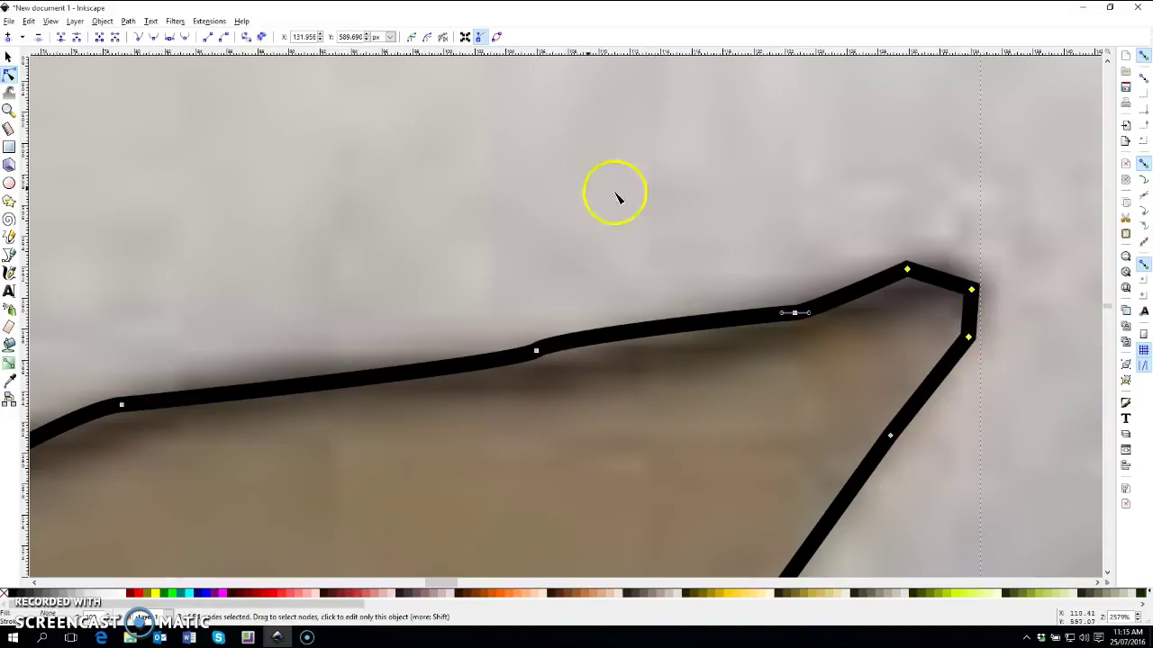
click(189, 40)
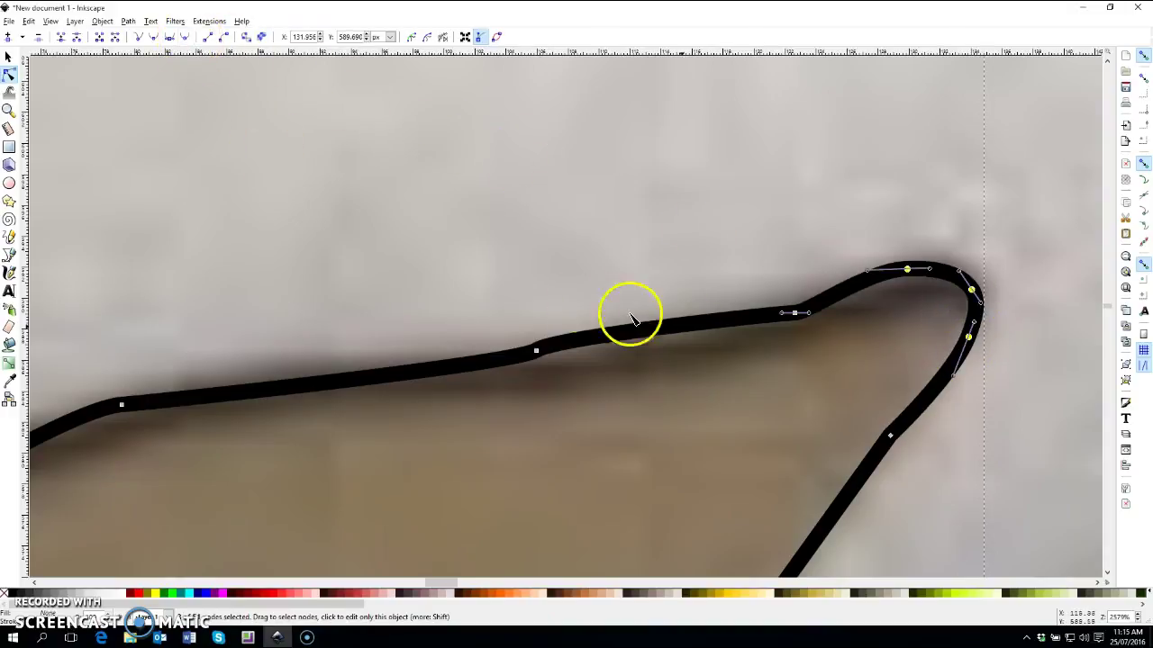
scroll(584, 344, down, 1)
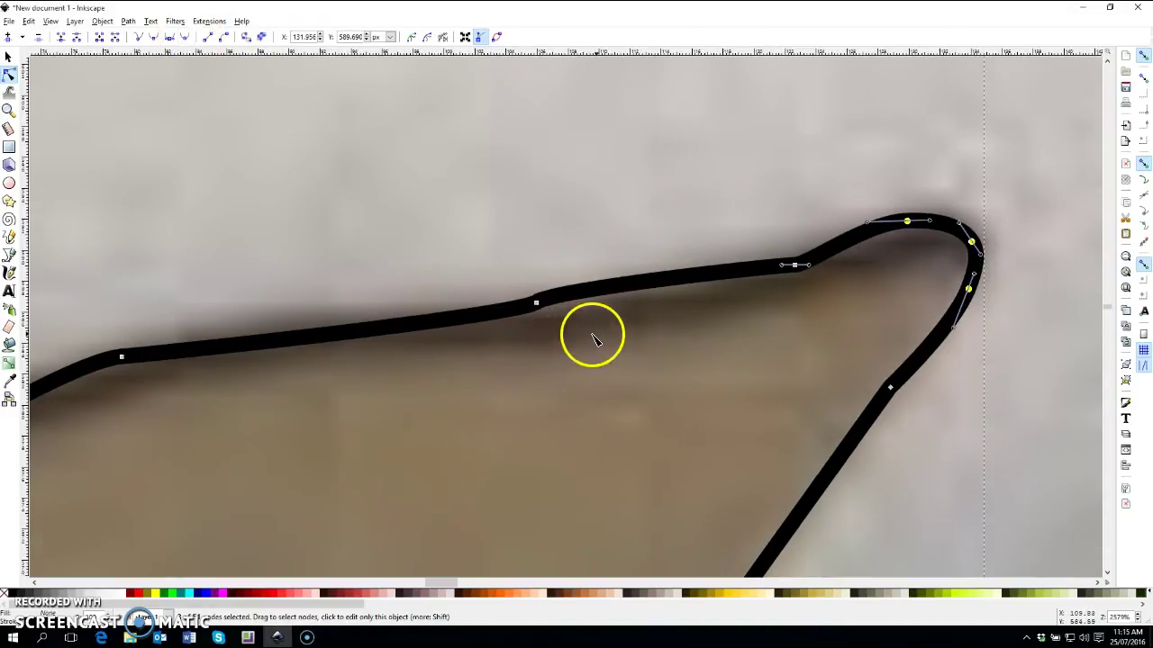
scroll(592, 337, down, 4)
scroll(615, 332, down, 2)
mouse_move(432, 569)
mouse_down()
mouse_move(438, 579)
mouse_move(216, 565)
mouse_up()
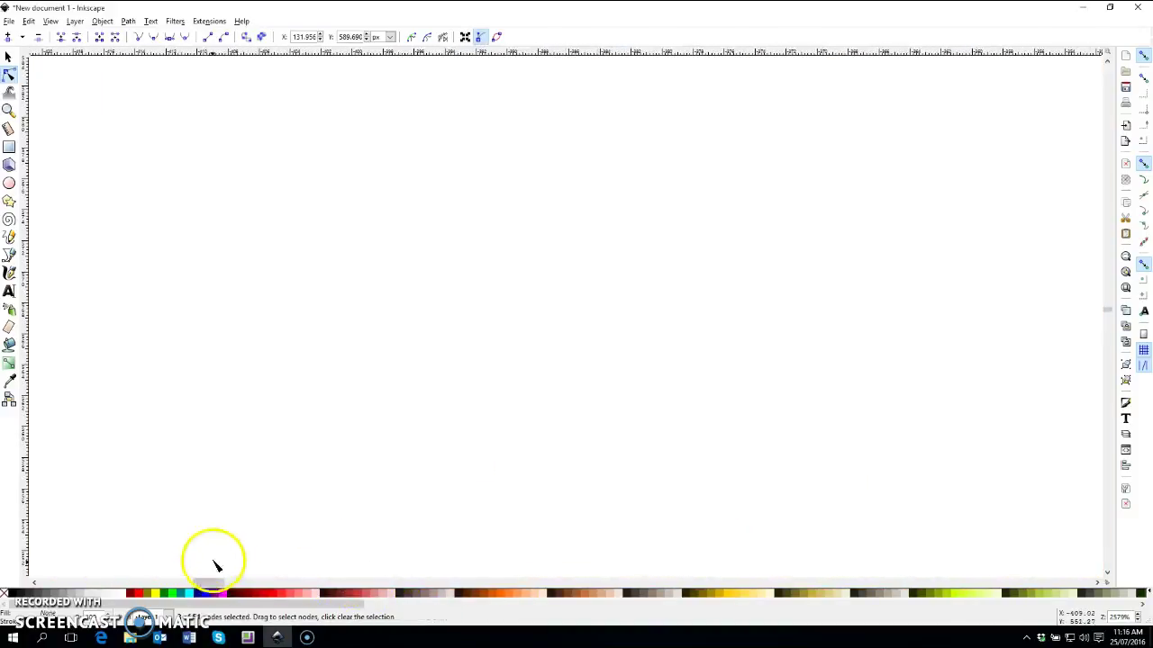
Step: Fit the whole drawing in view, then zoom into the nose section of the outline
click(347, 585)
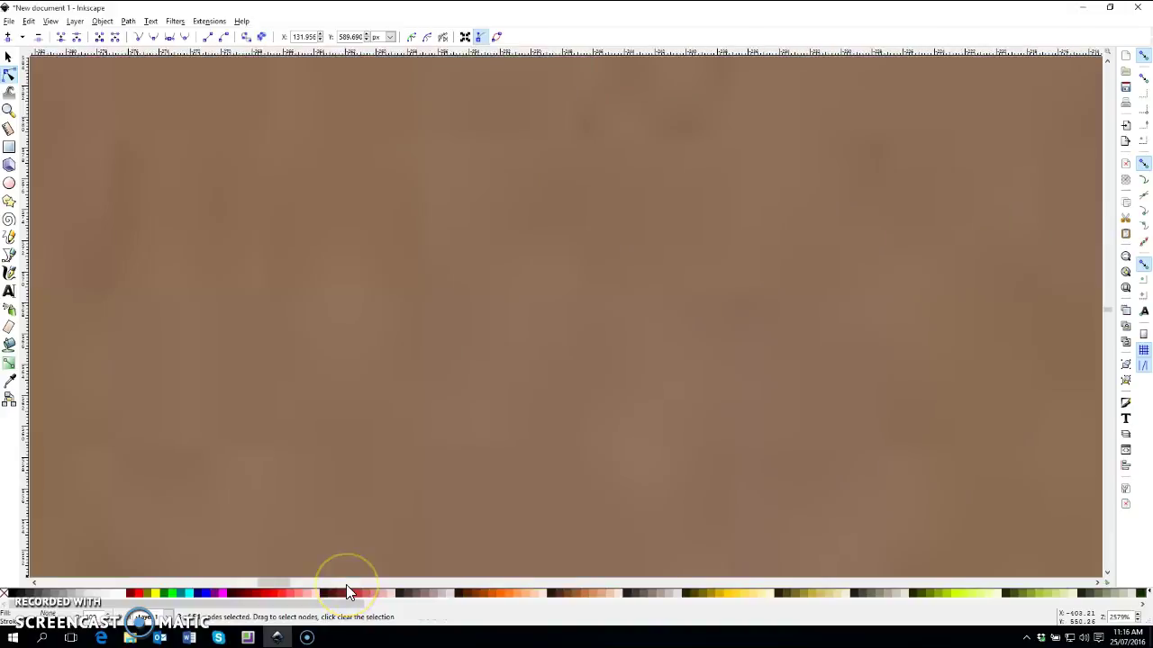
click(346, 583)
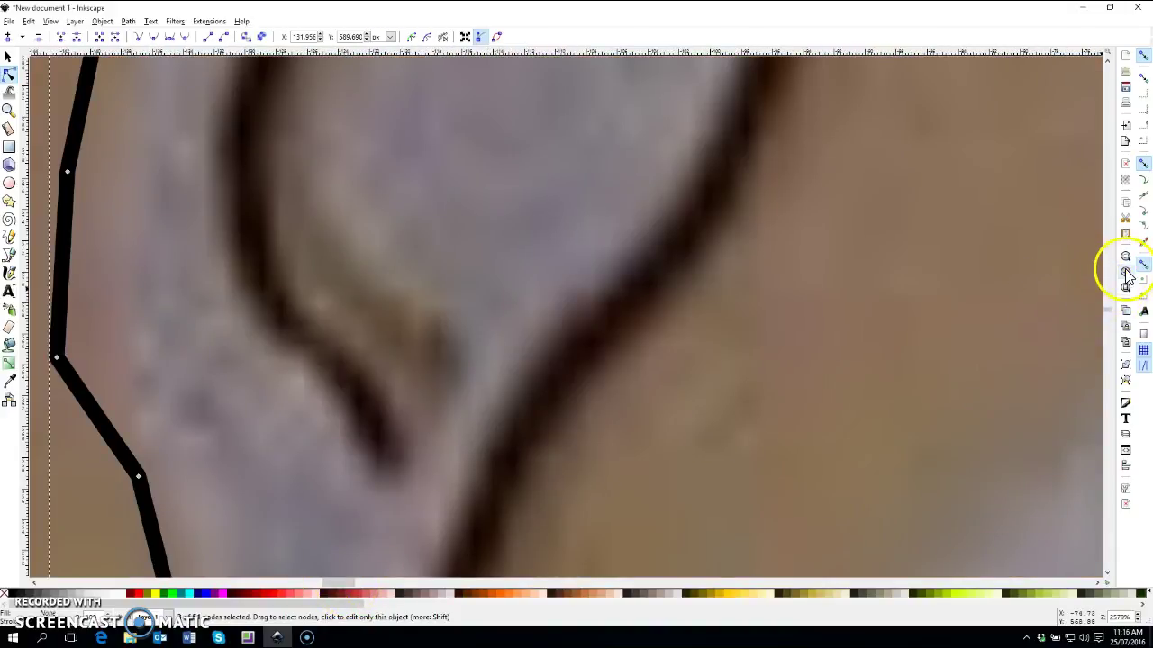
click(1125, 272)
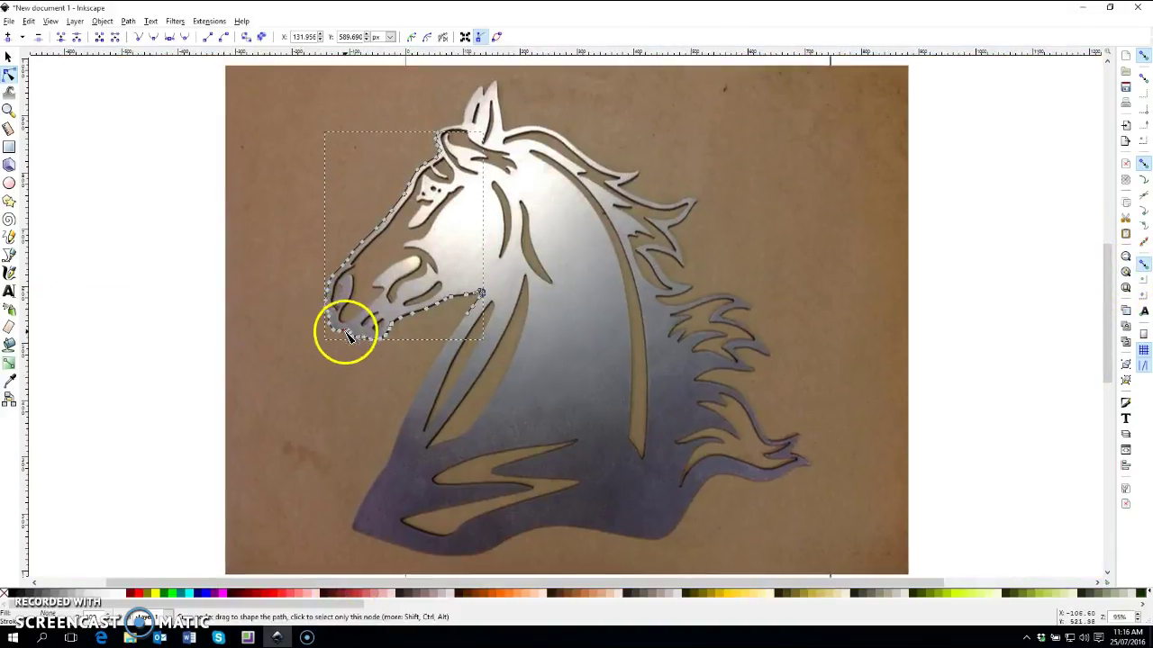
scroll(351, 334, up, 2)
scroll(350, 334, up, 3)
scroll(351, 332, up, 1)
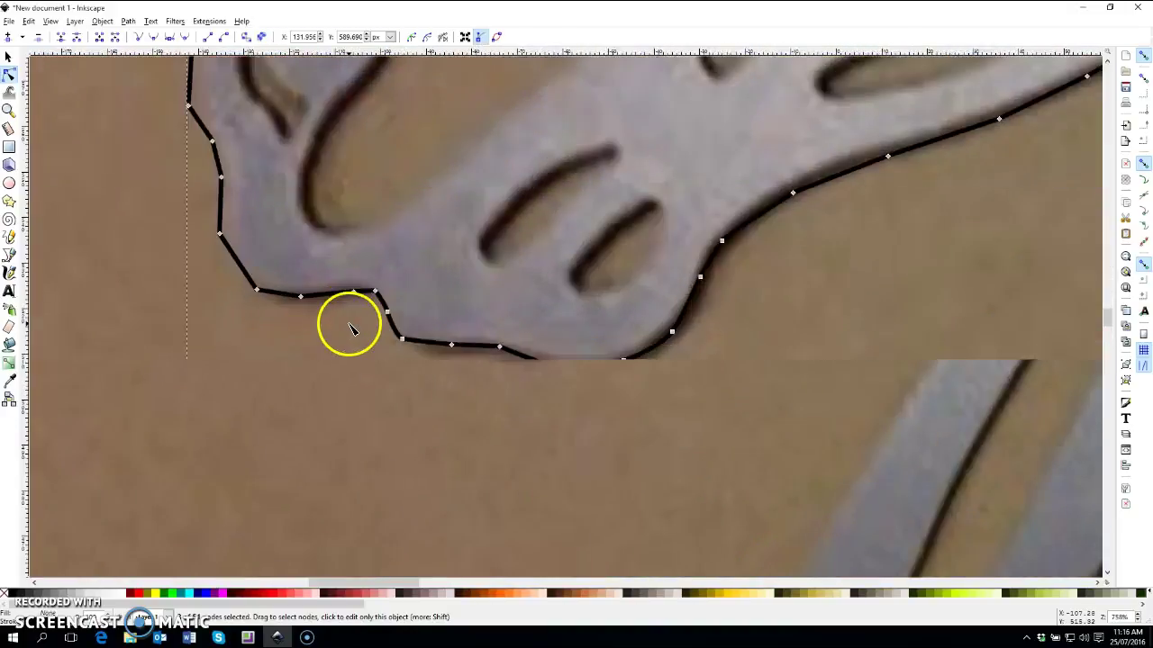
scroll(351, 326, up, 2)
scroll(360, 301, up, 1)
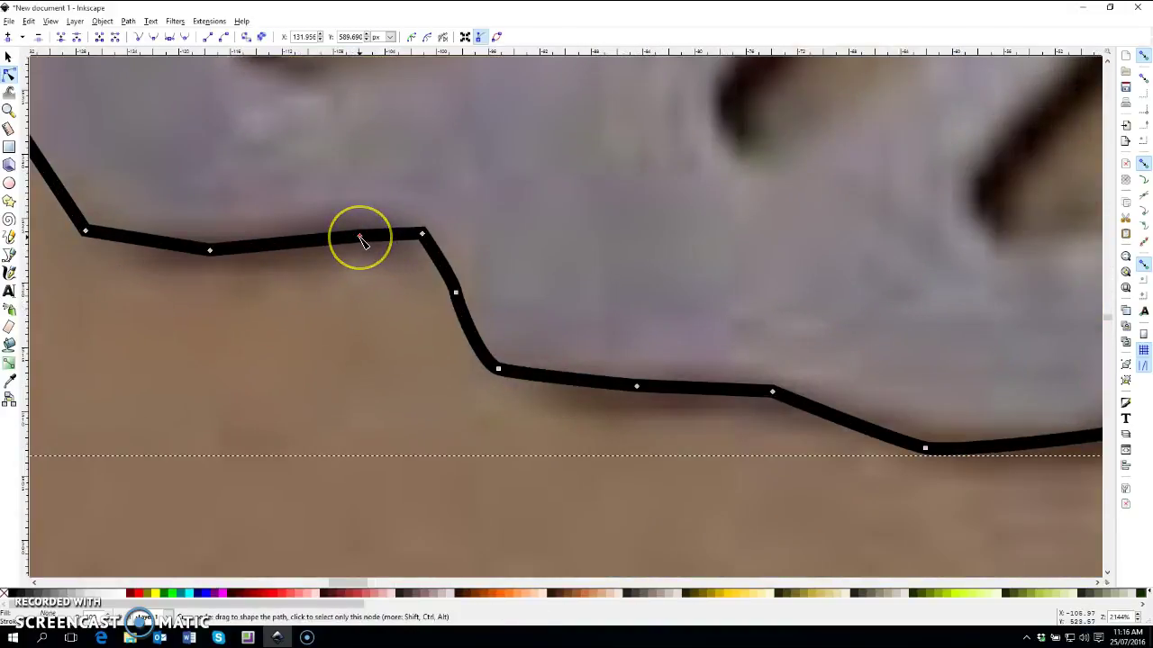
Step: Smooth the nodes at the nose bump and pull the curve up to round it
shift+click(421, 235)
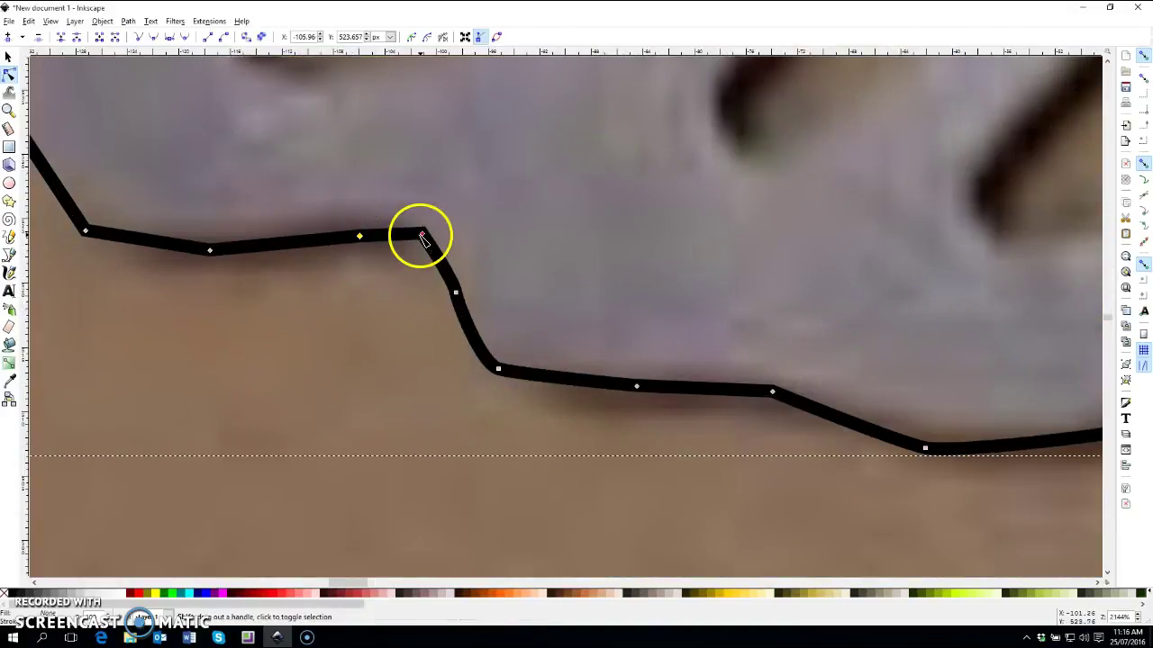
double_click(456, 293)
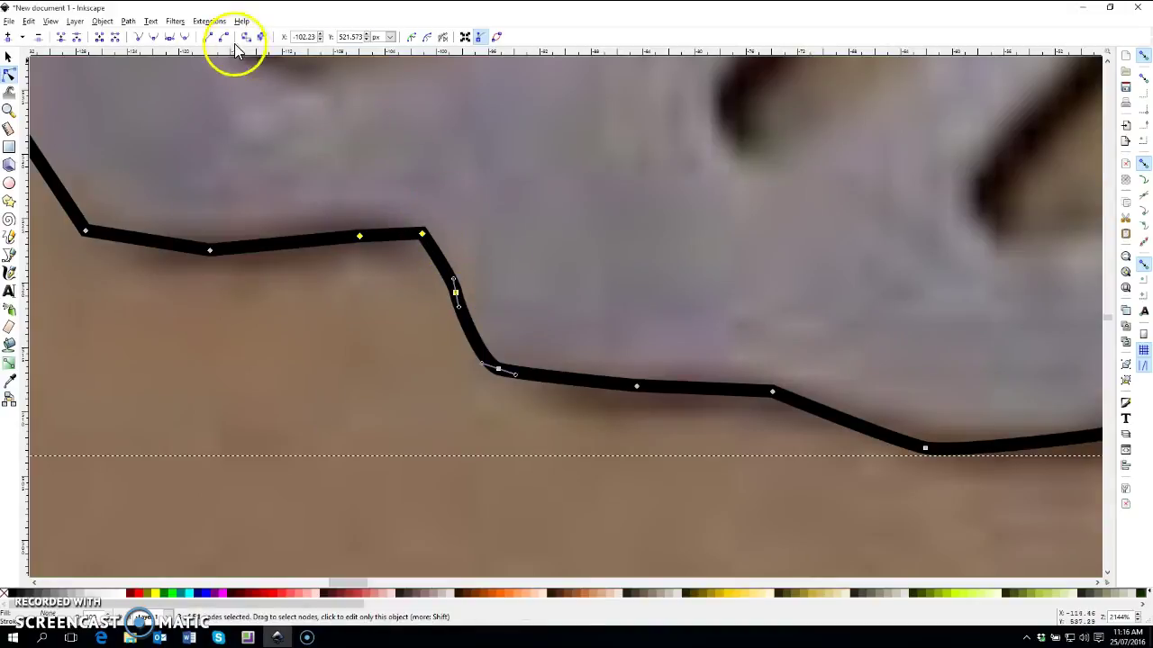
click(186, 38)
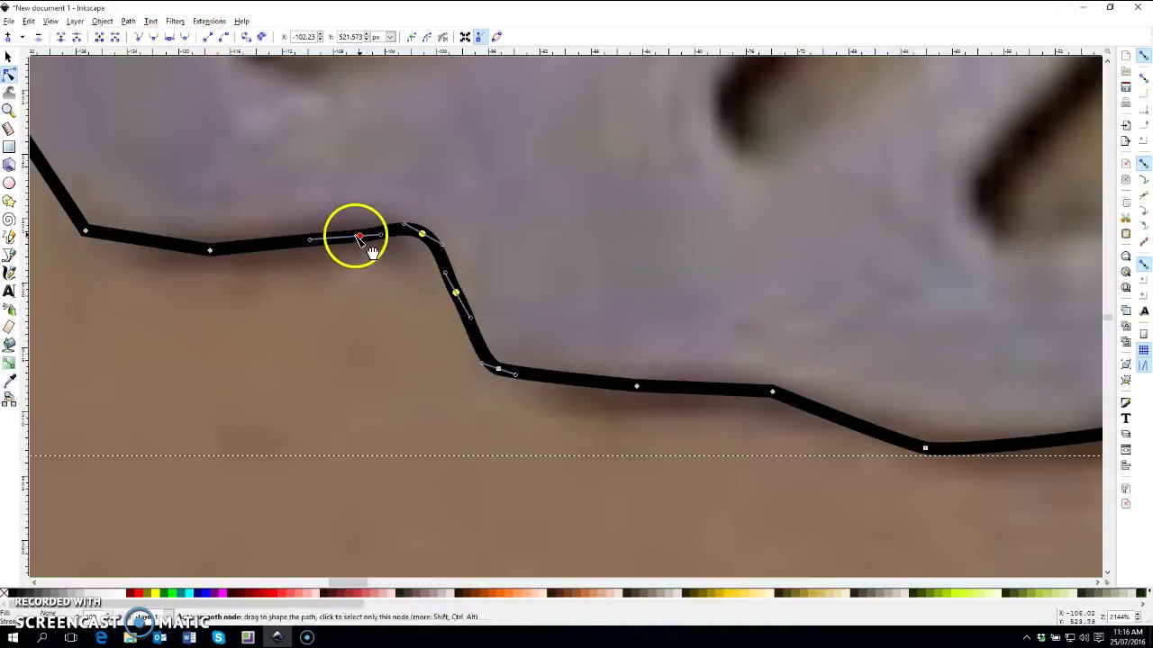
drag(382, 239, 385, 232)
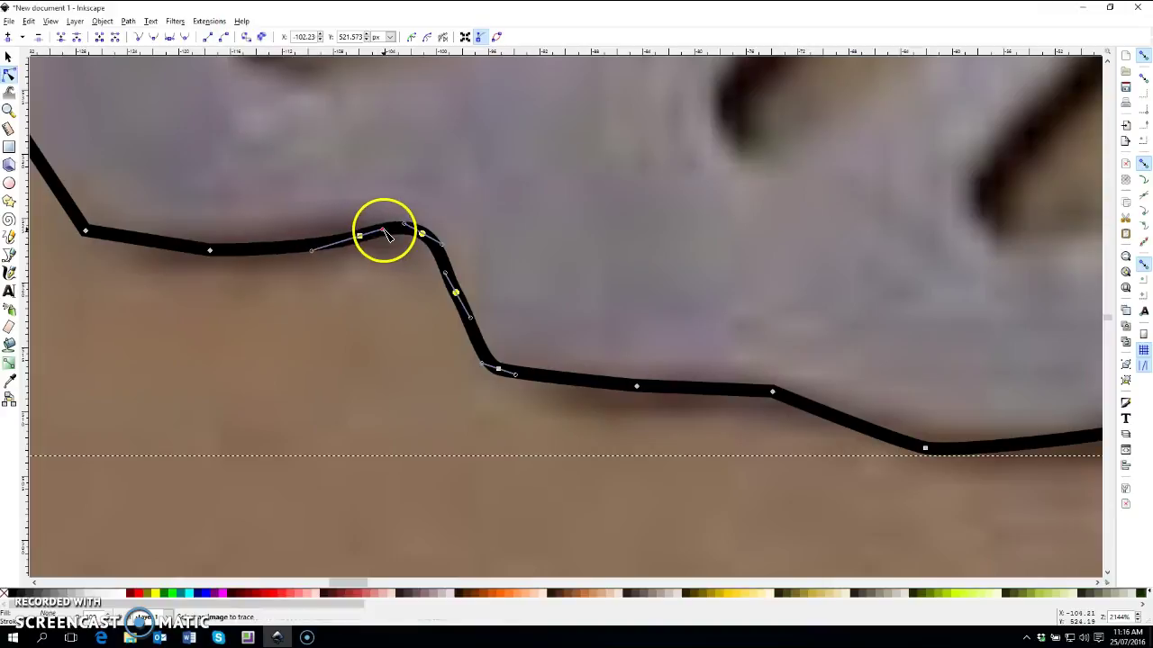
Step: Smooth the three nodes along the lower nose edge, then select the leftmost corner pair
click(637, 388)
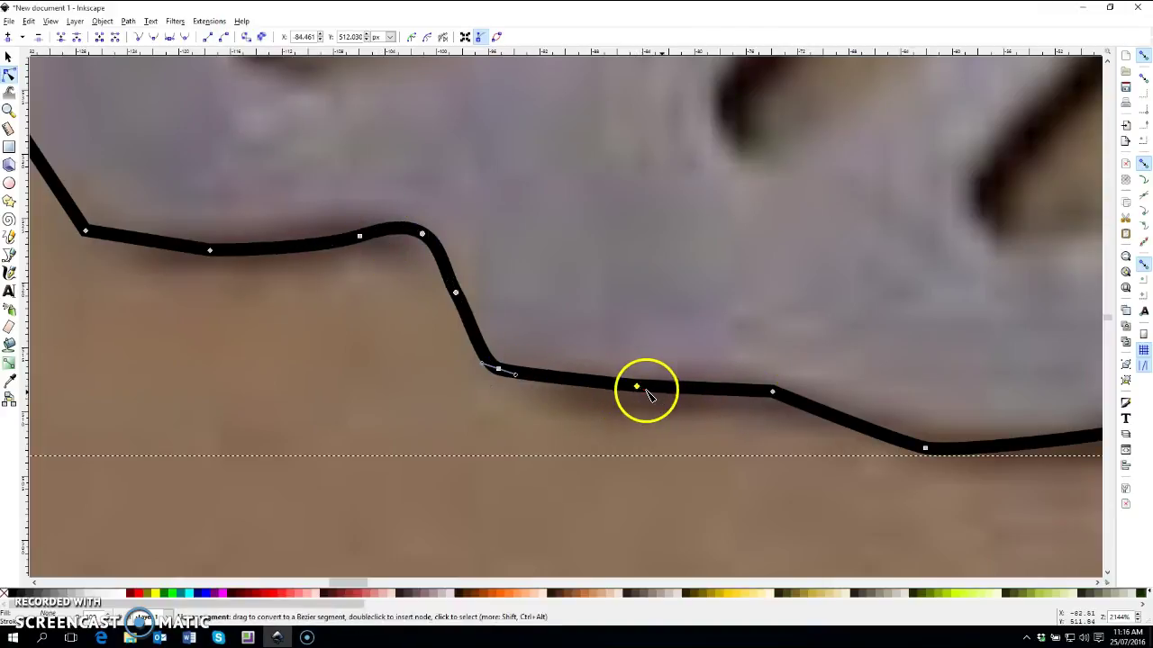
shift+click(772, 394)
shift+click(926, 449)
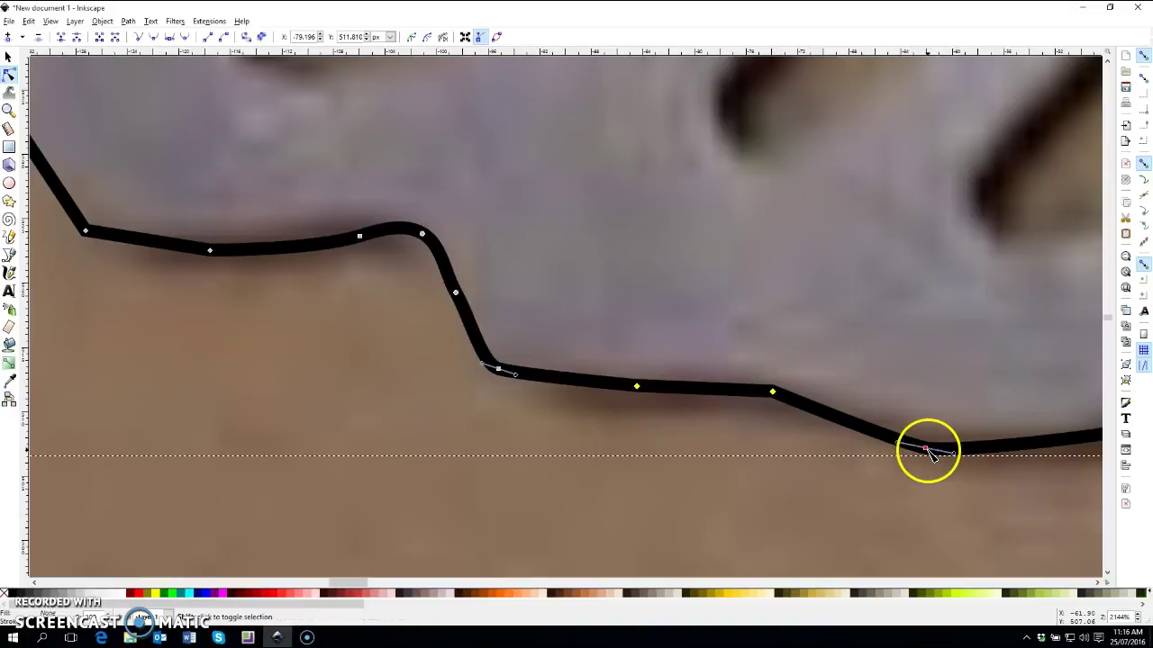
click(223, 37)
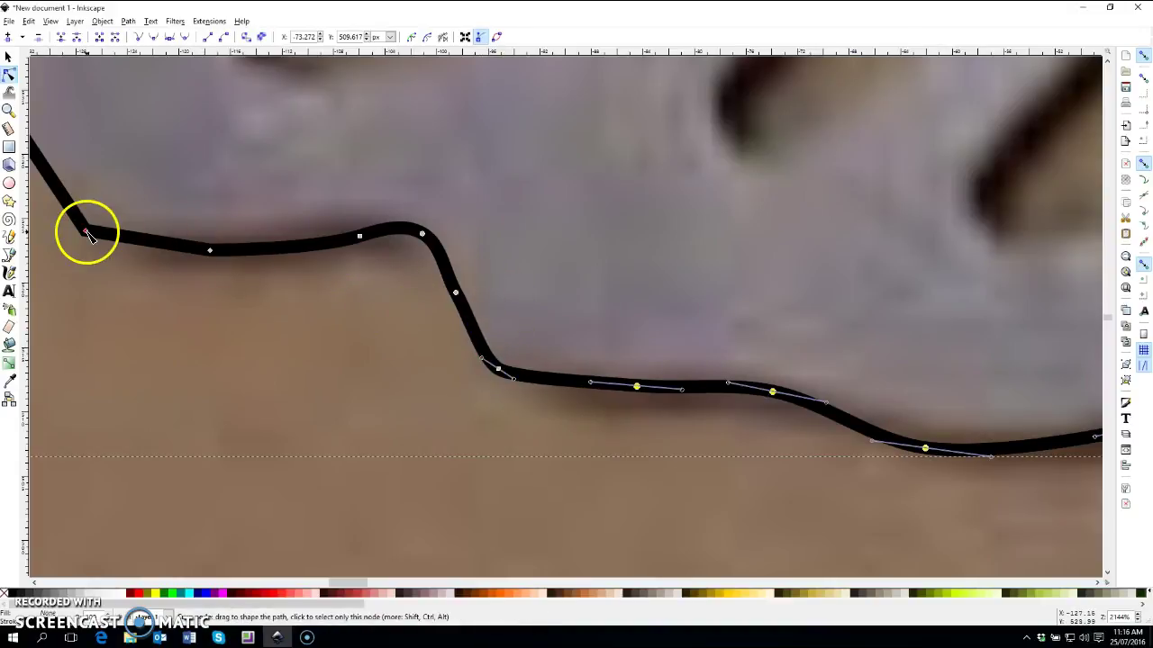
click(85, 233)
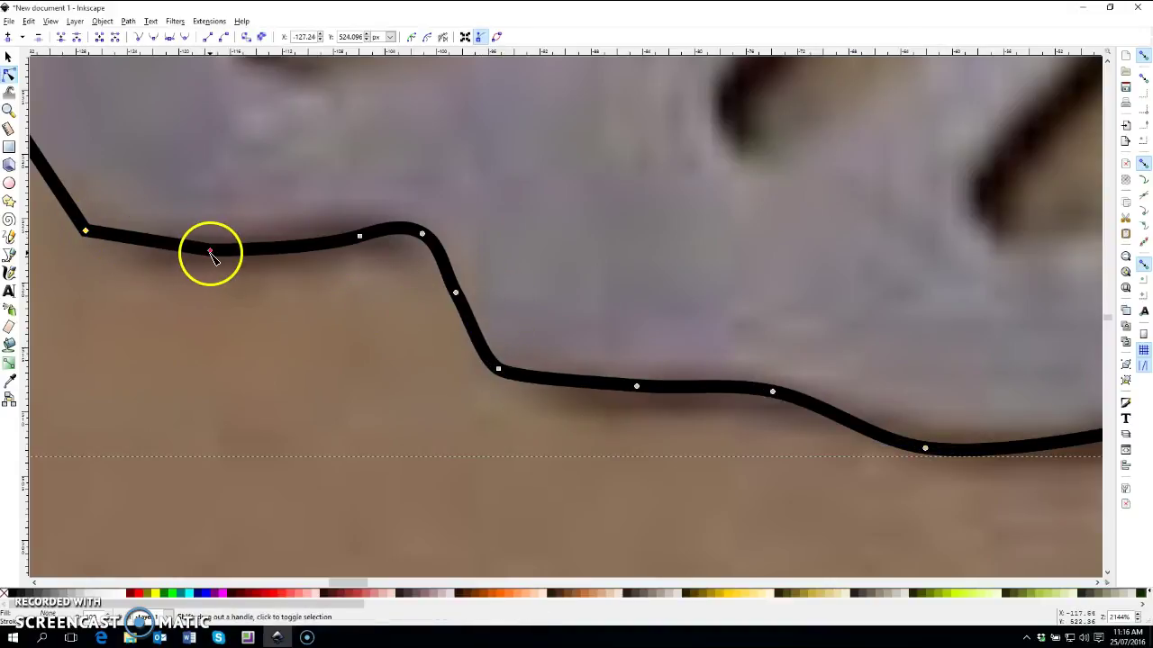
shift+click(210, 252)
scroll(239, 266, down, 1)
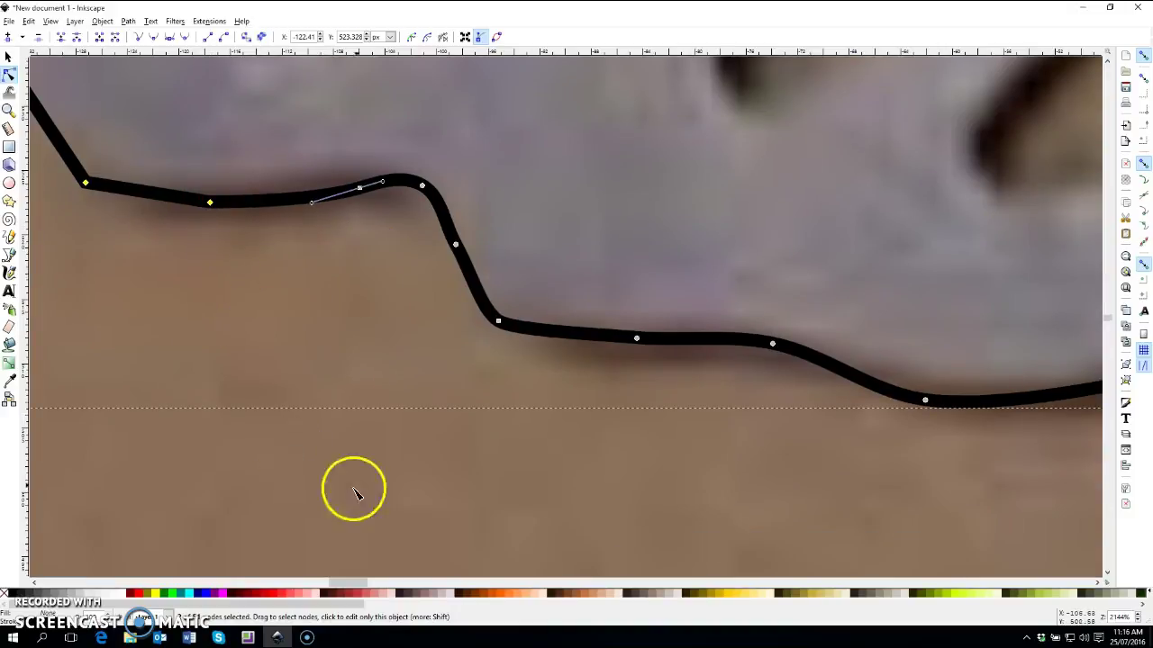
Step: Smooth the upper nose corner nodes, then zoom out to the whole drawing
drag(349, 587, 334, 582)
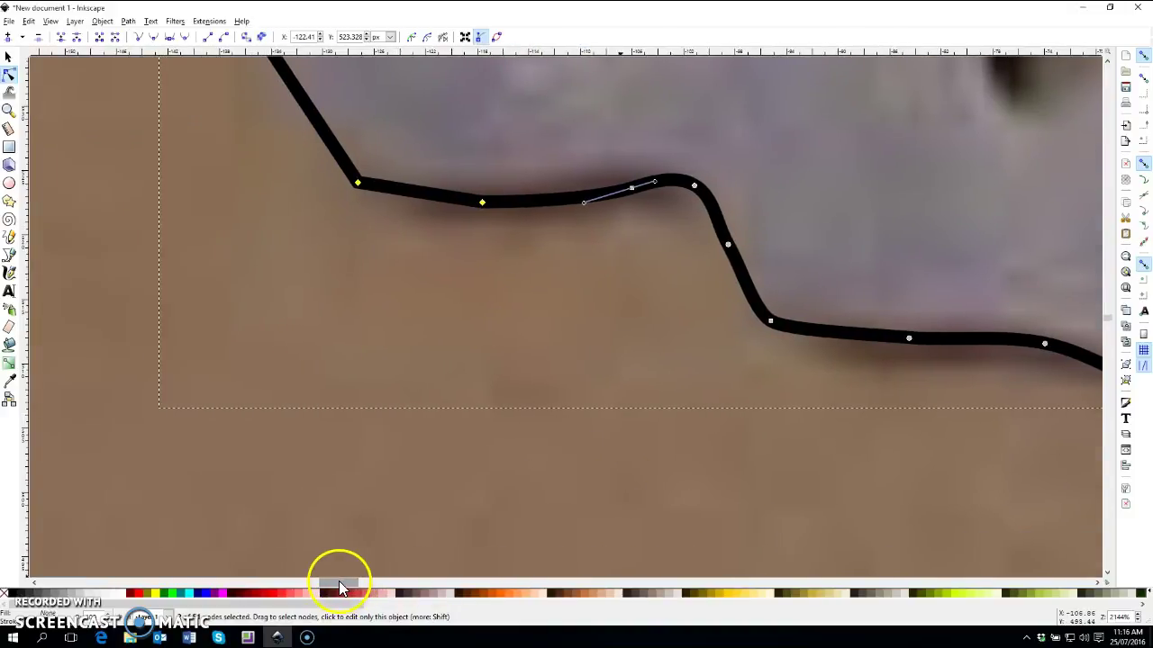
scroll(1108, 326, up, 3)
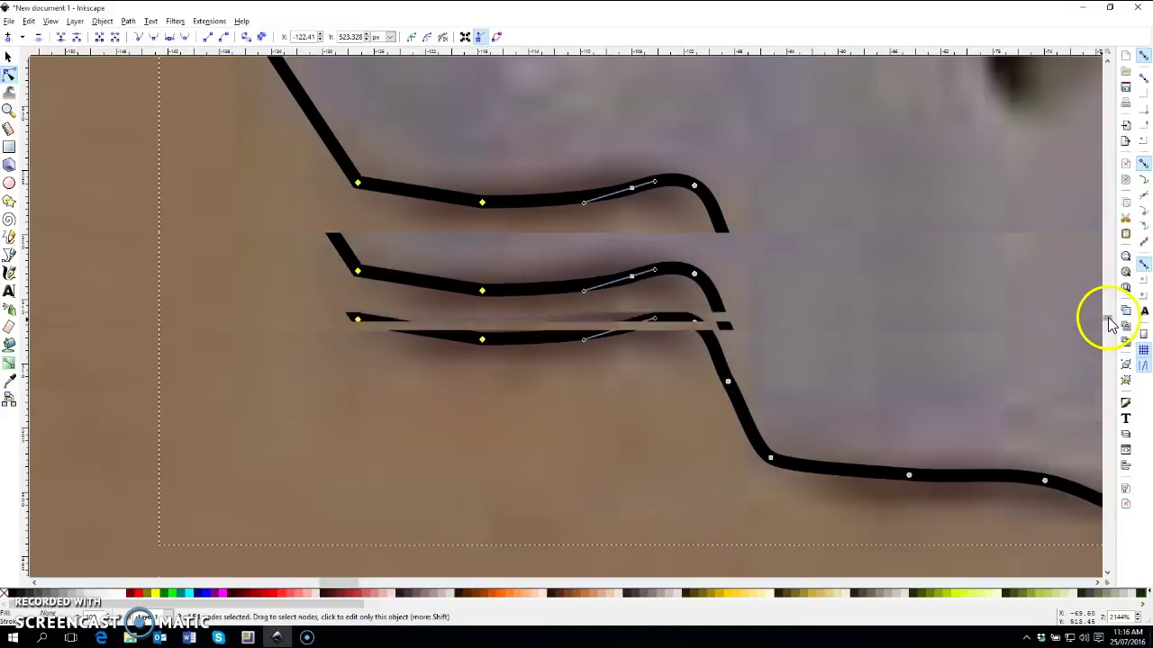
scroll(1108, 326, up, 6)
scroll(1108, 326, down, 4)
scroll(1108, 326, down, 1)
shift+click(254, 210)
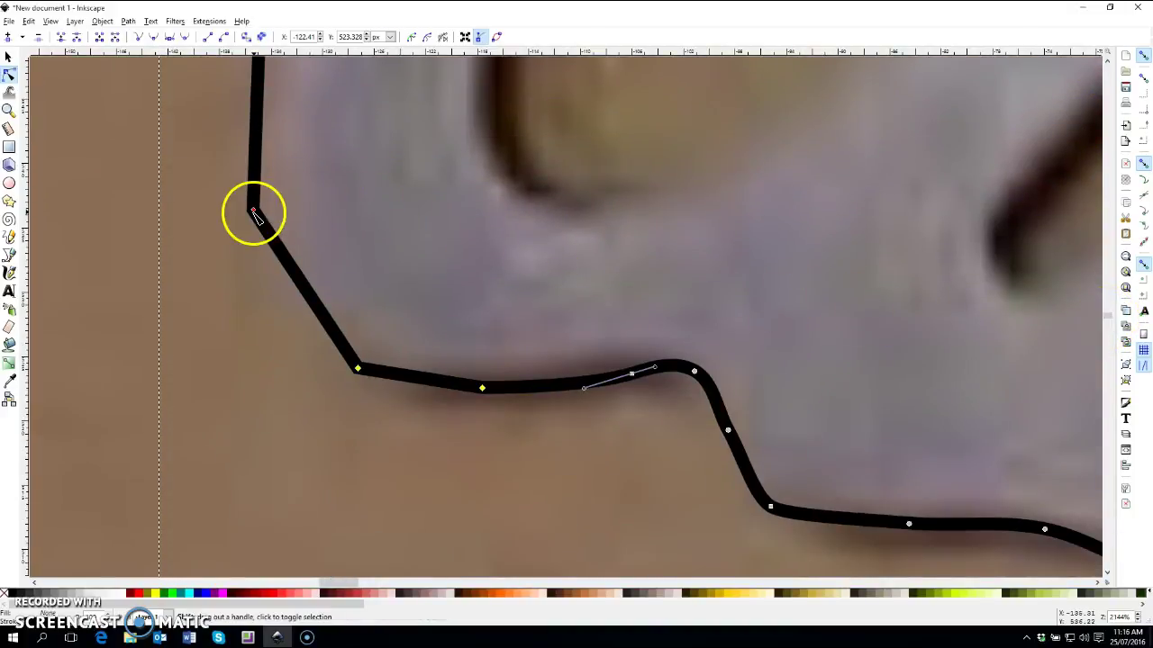
click(188, 37)
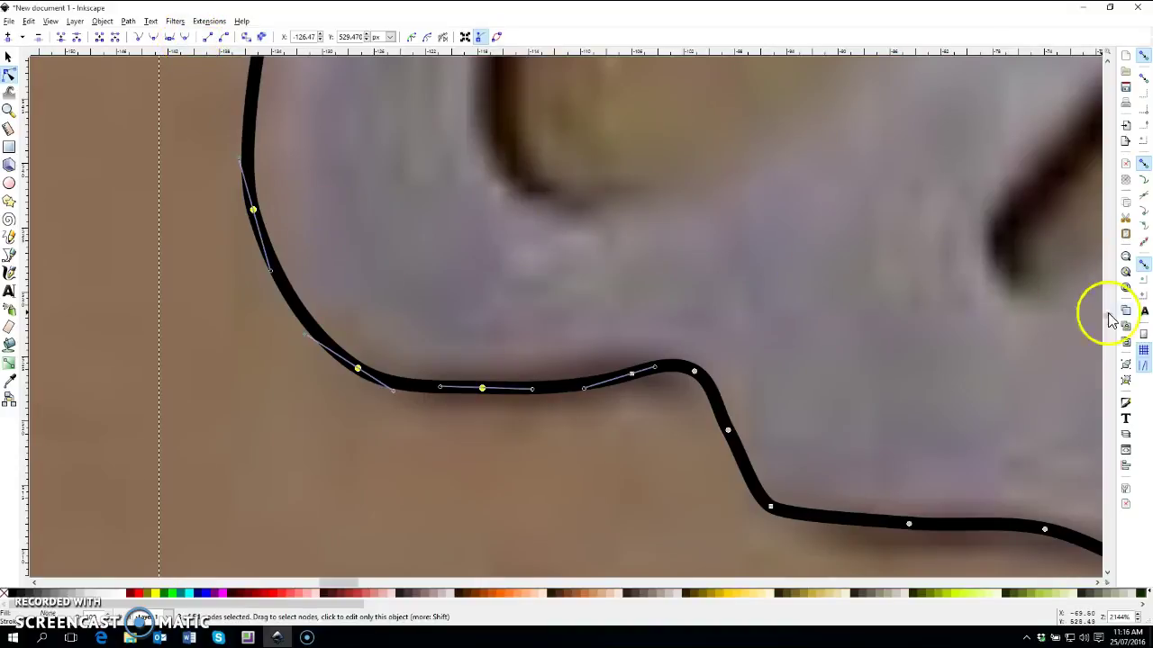
click(1127, 288)
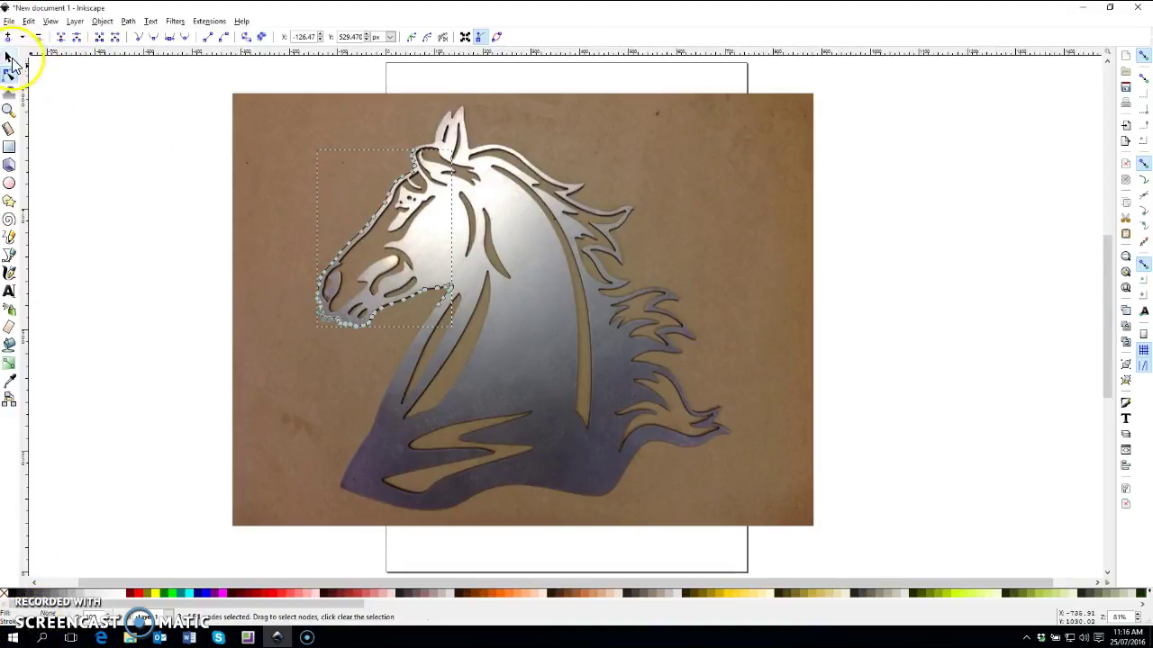
Step: Move the horse photo aside to the right, leaving the outline alone on the page
click(8, 56)
mouse_move(373, 210)
mouse_down()
mouse_move(566, 341)
mouse_move(684, 276)
mouse_up()
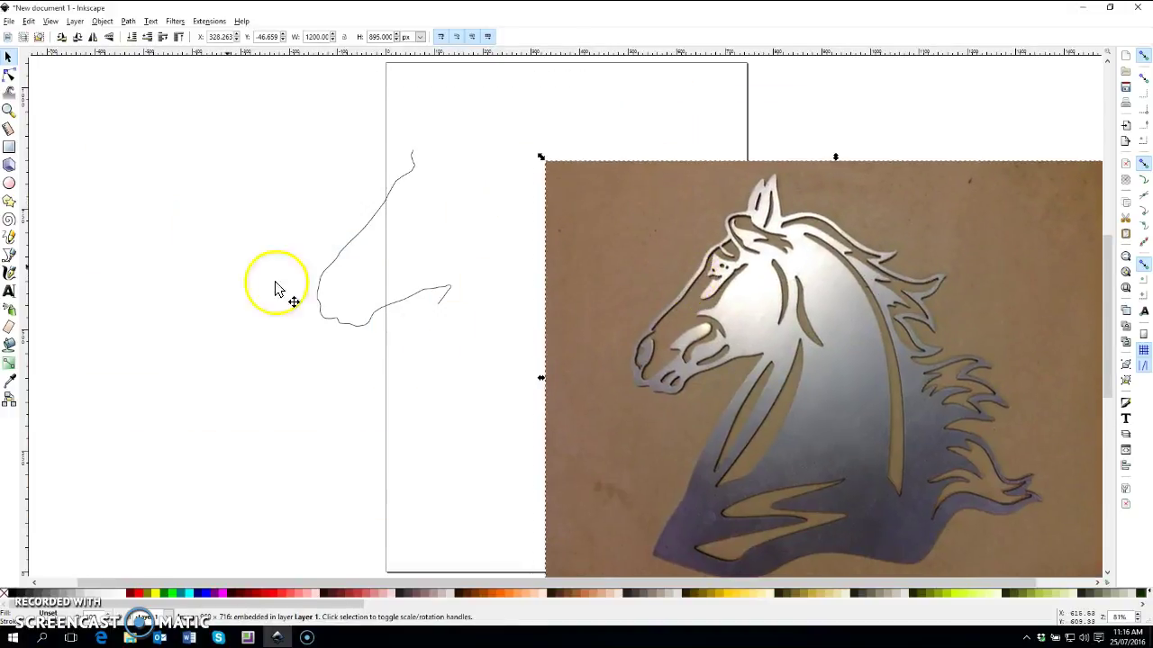
click(9, 21)
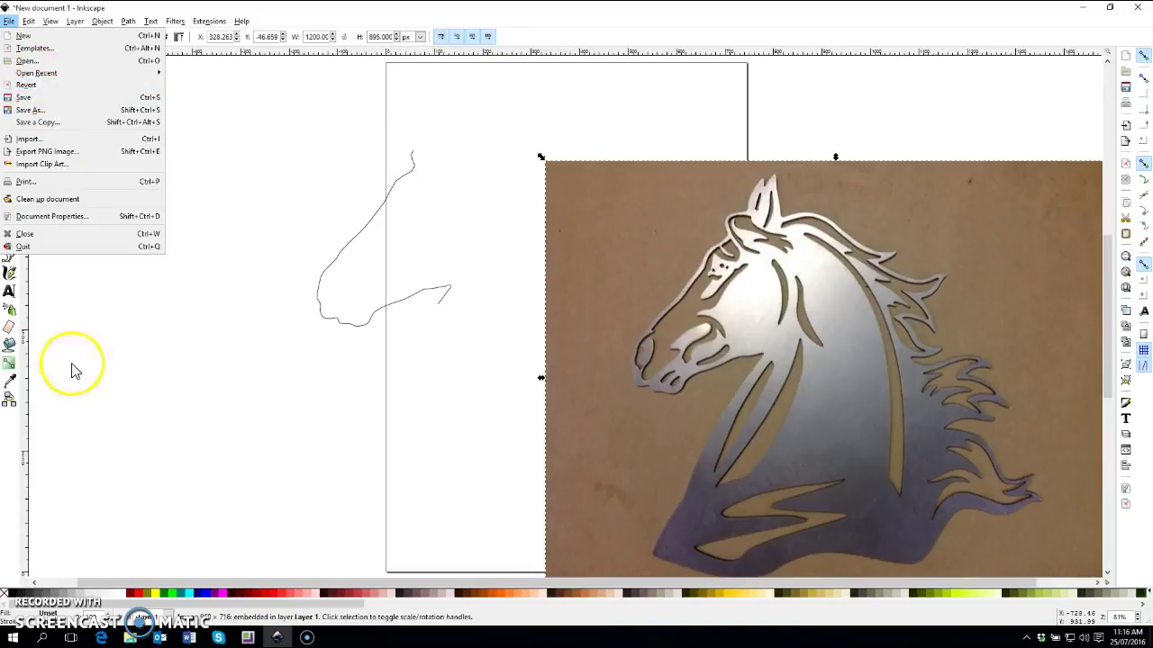